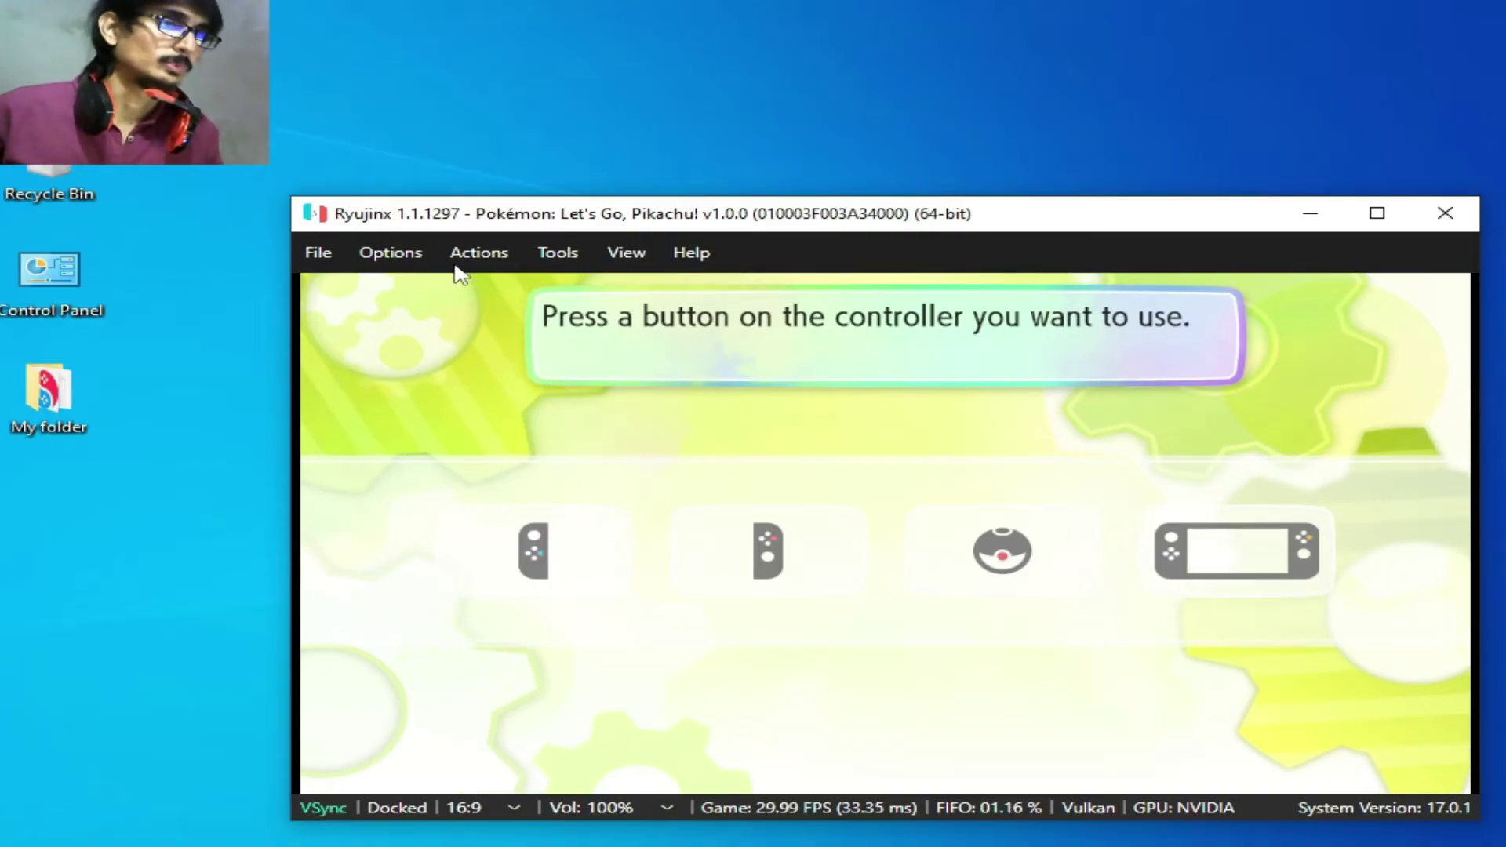
Stop the running Ryujinx emulation, confirm it, then open the Ryujinx data folder from File
click(493, 257)
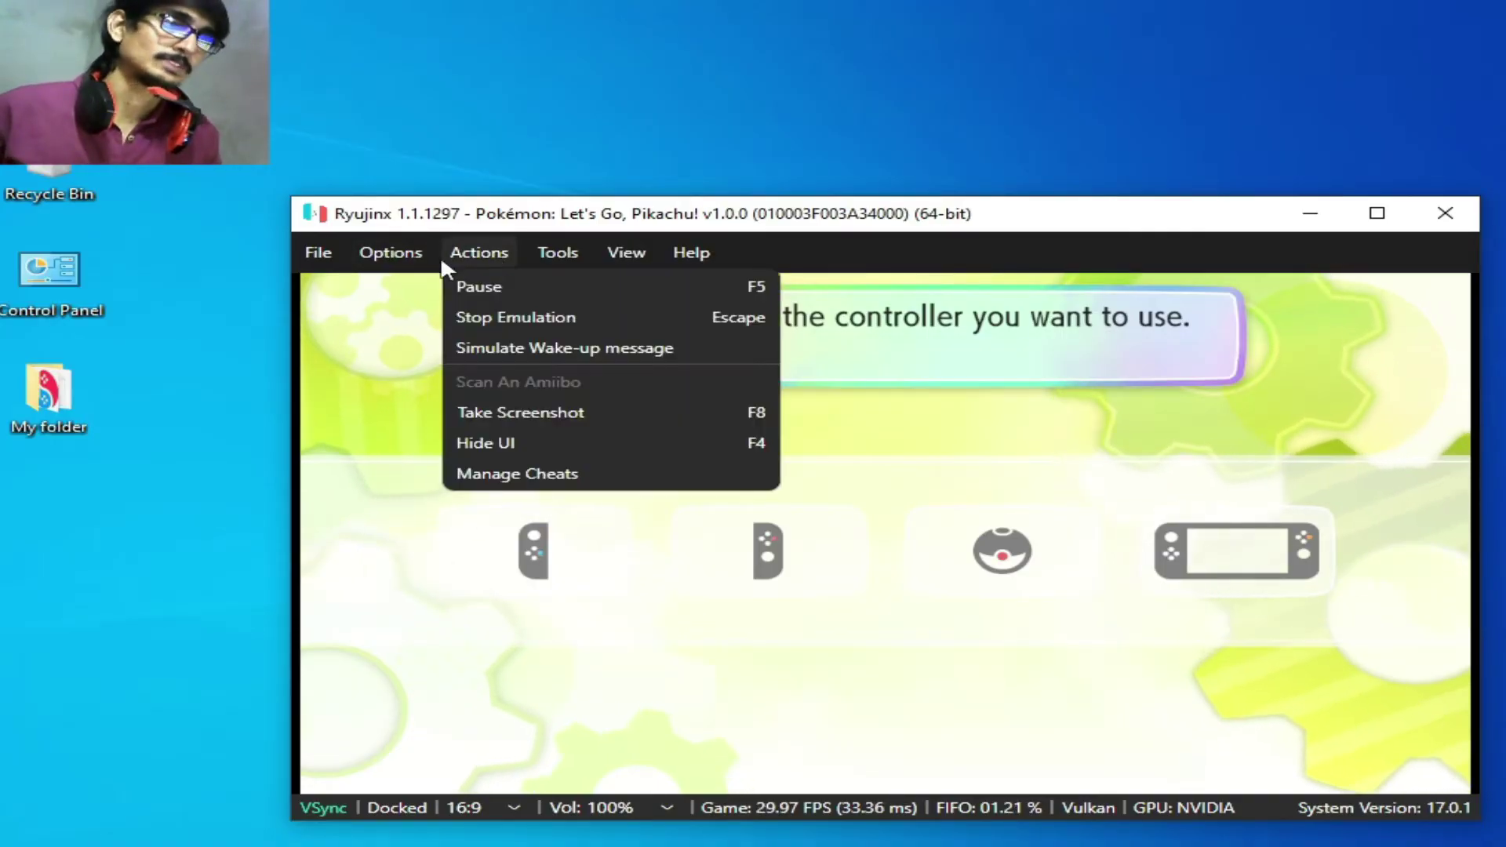
click(515, 317)
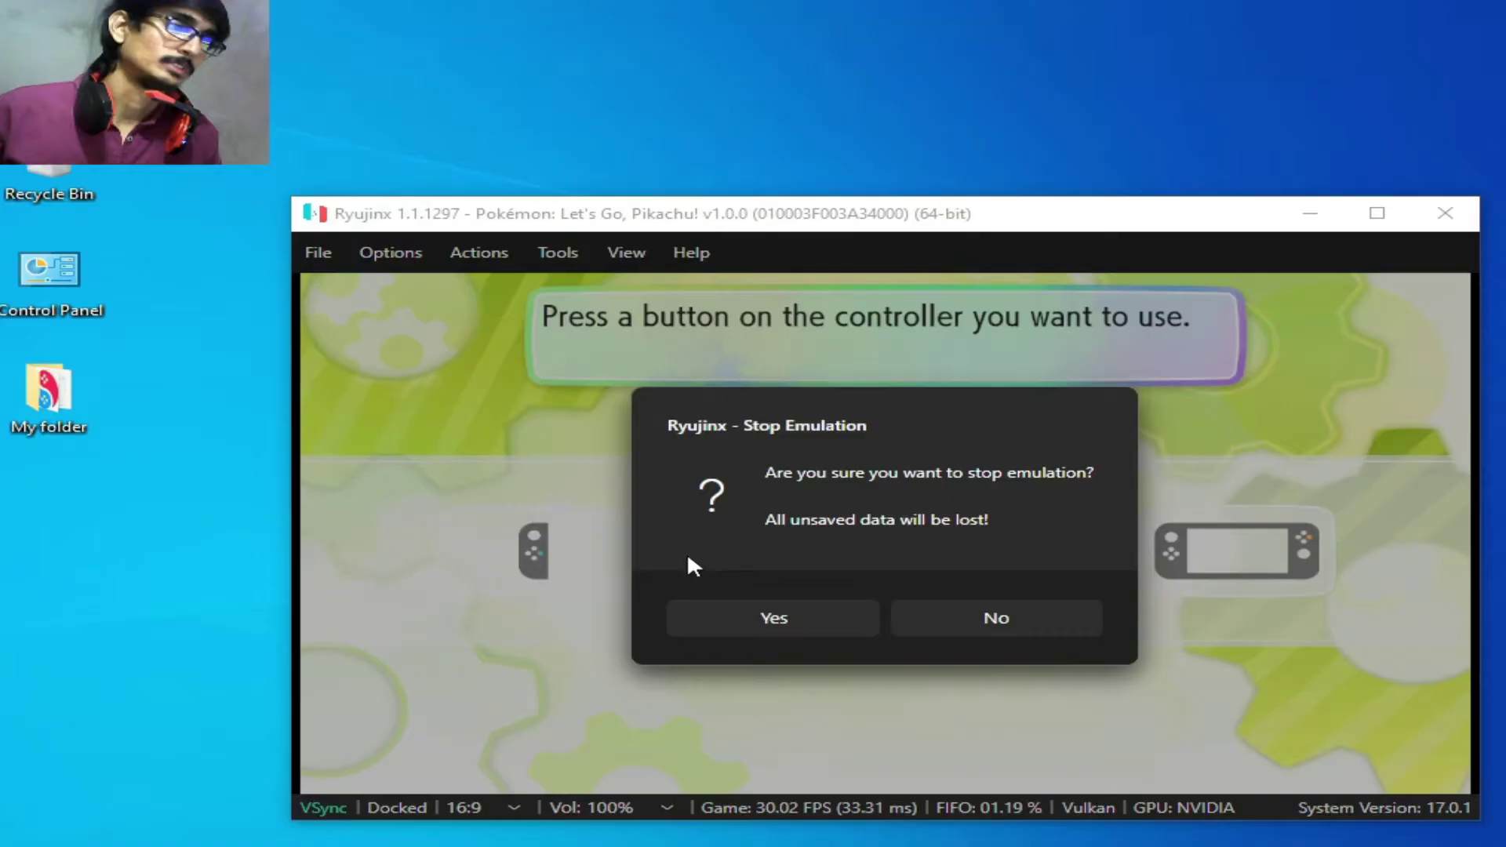
click(727, 613)
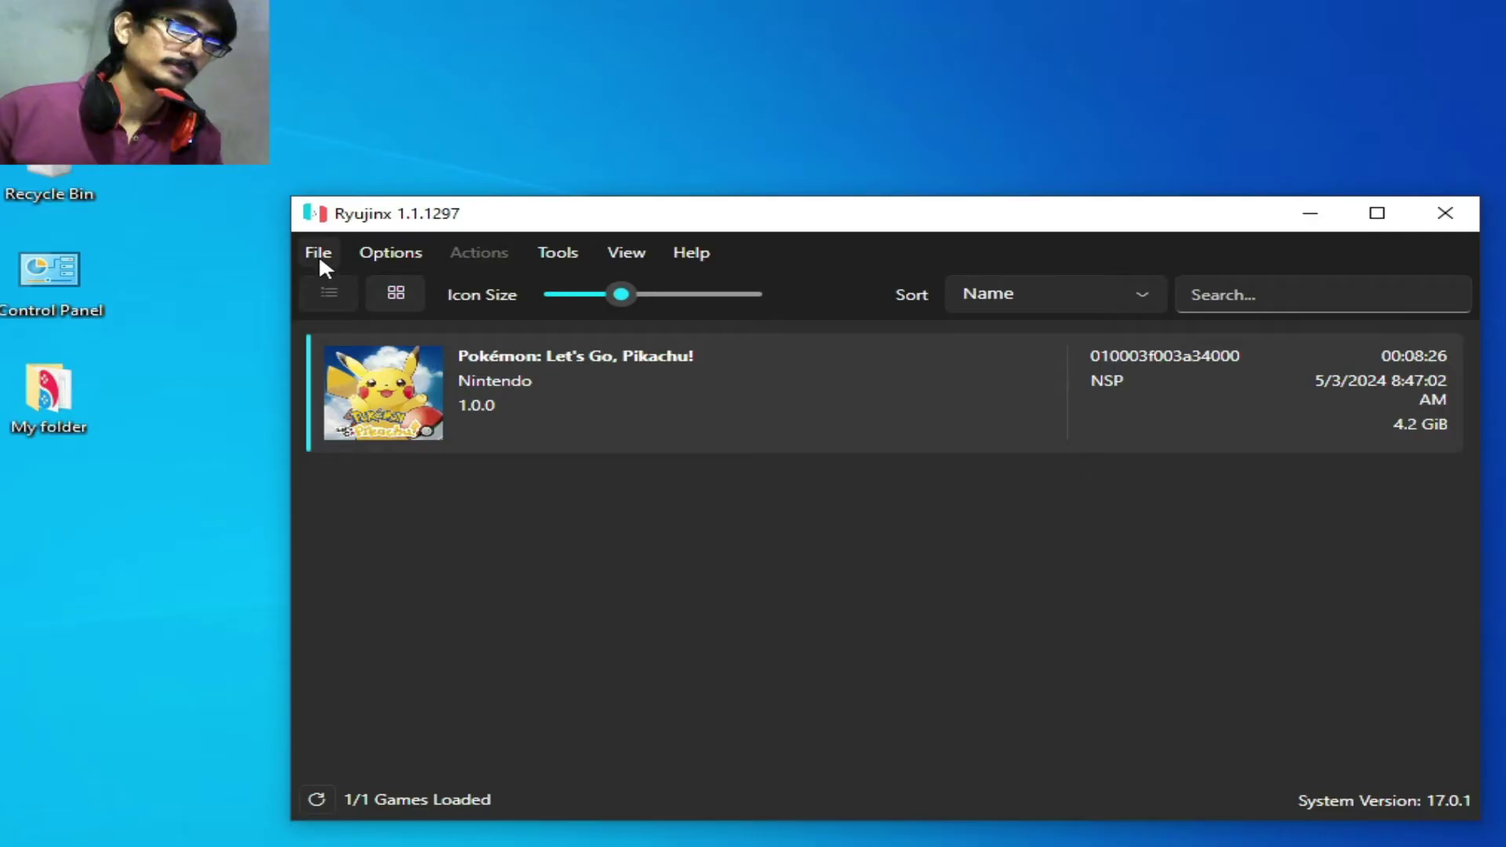
click(318, 254)
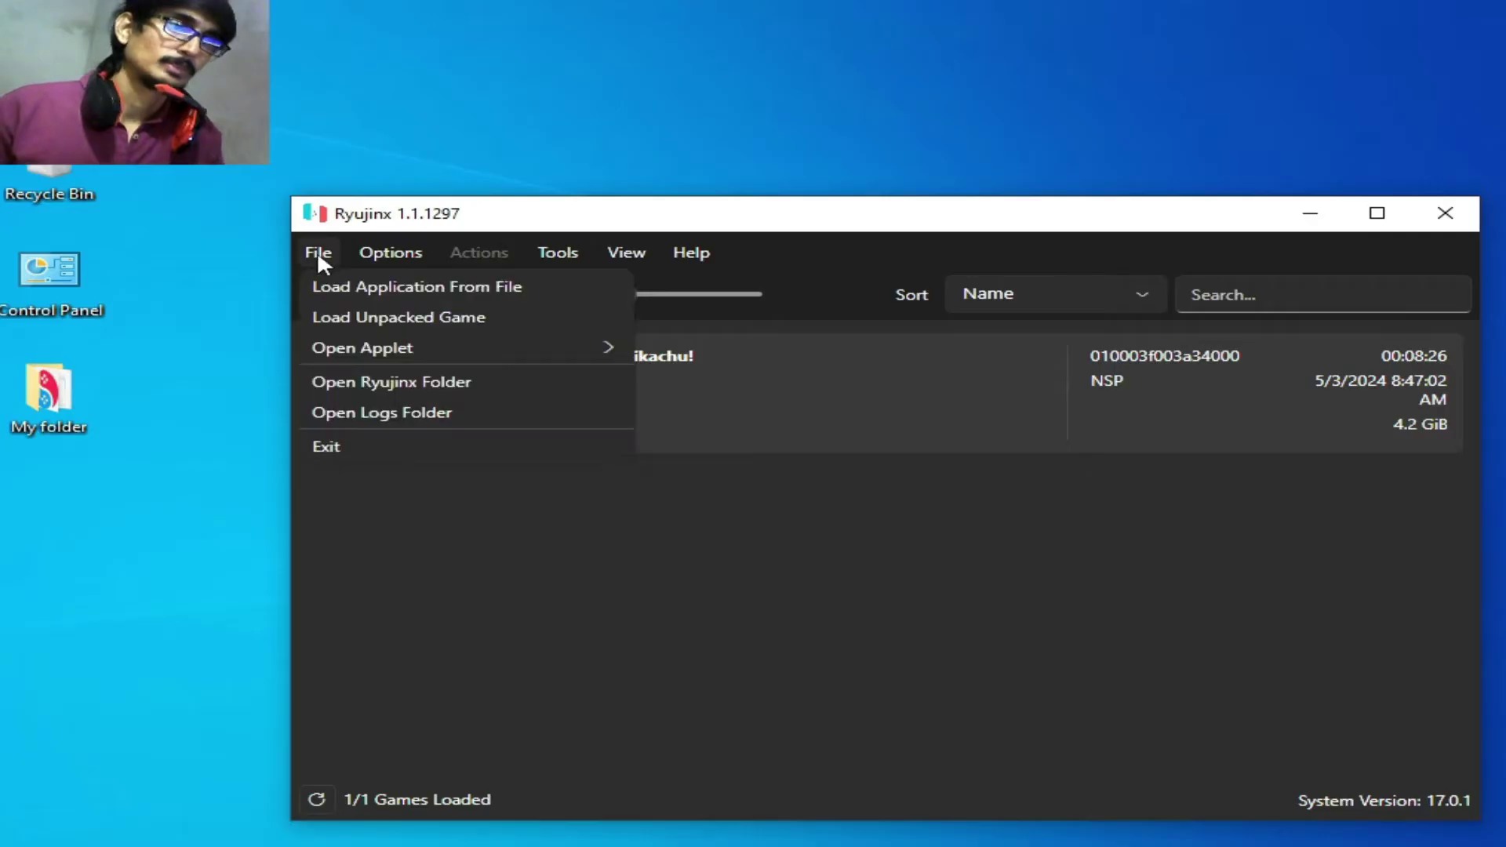
click(433, 382)
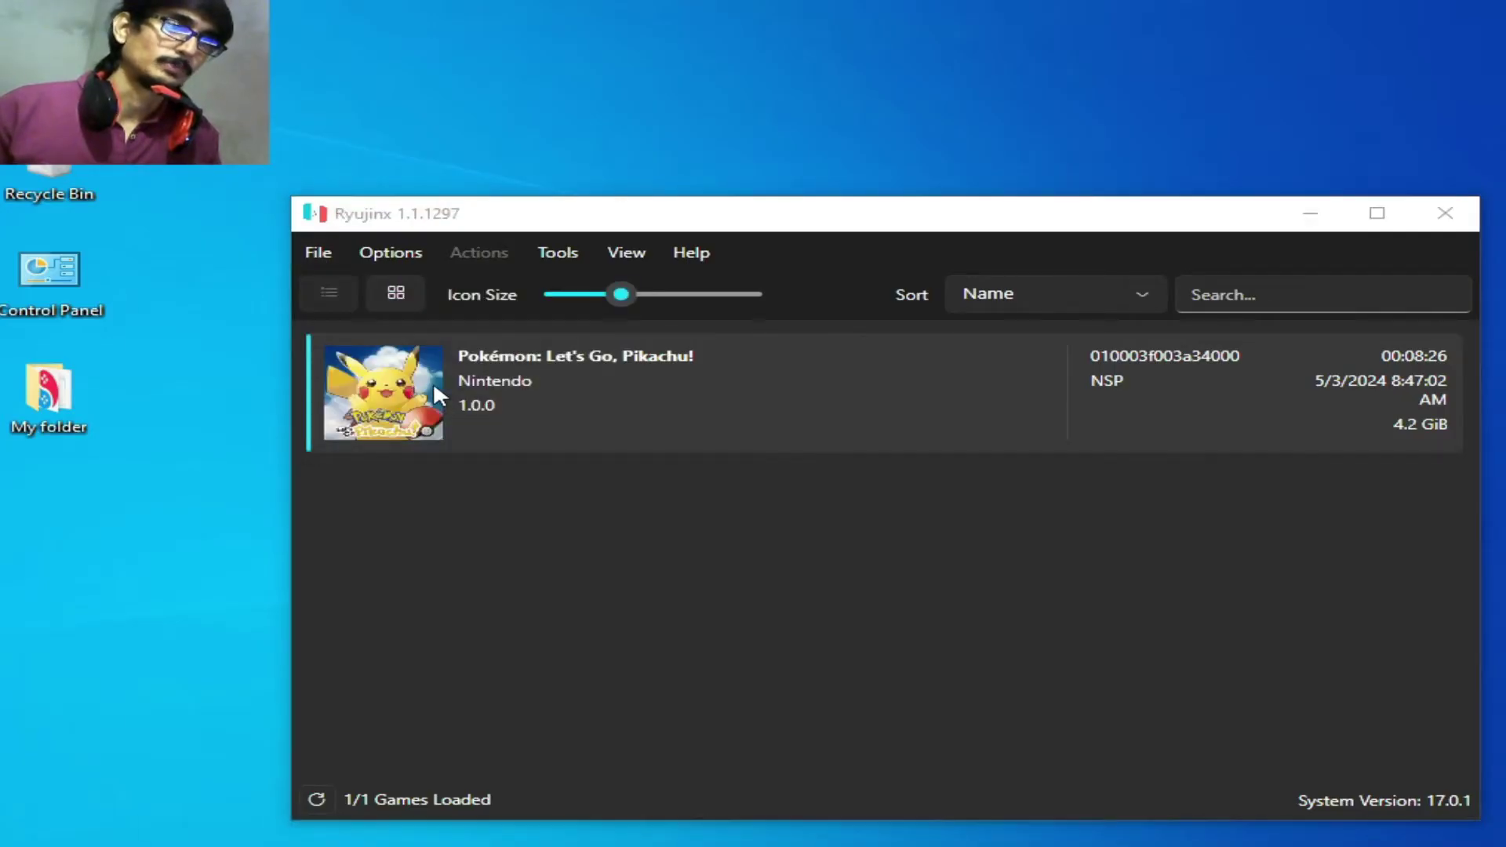
Cut Config.json and paste it into a newly created desktop folder named 'New folder'
click(464, 516)
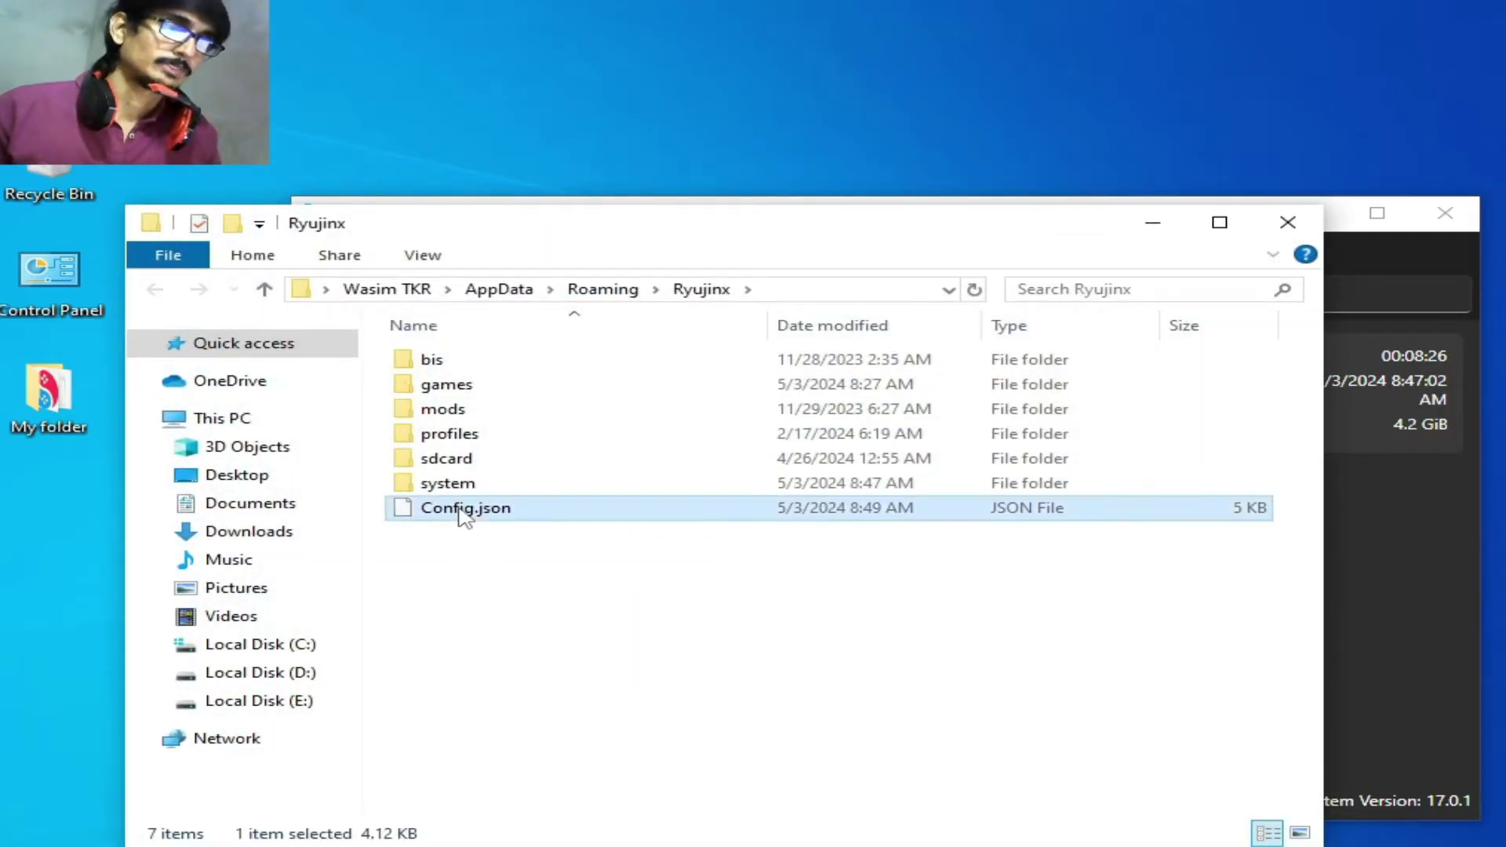
right_click(458, 507)
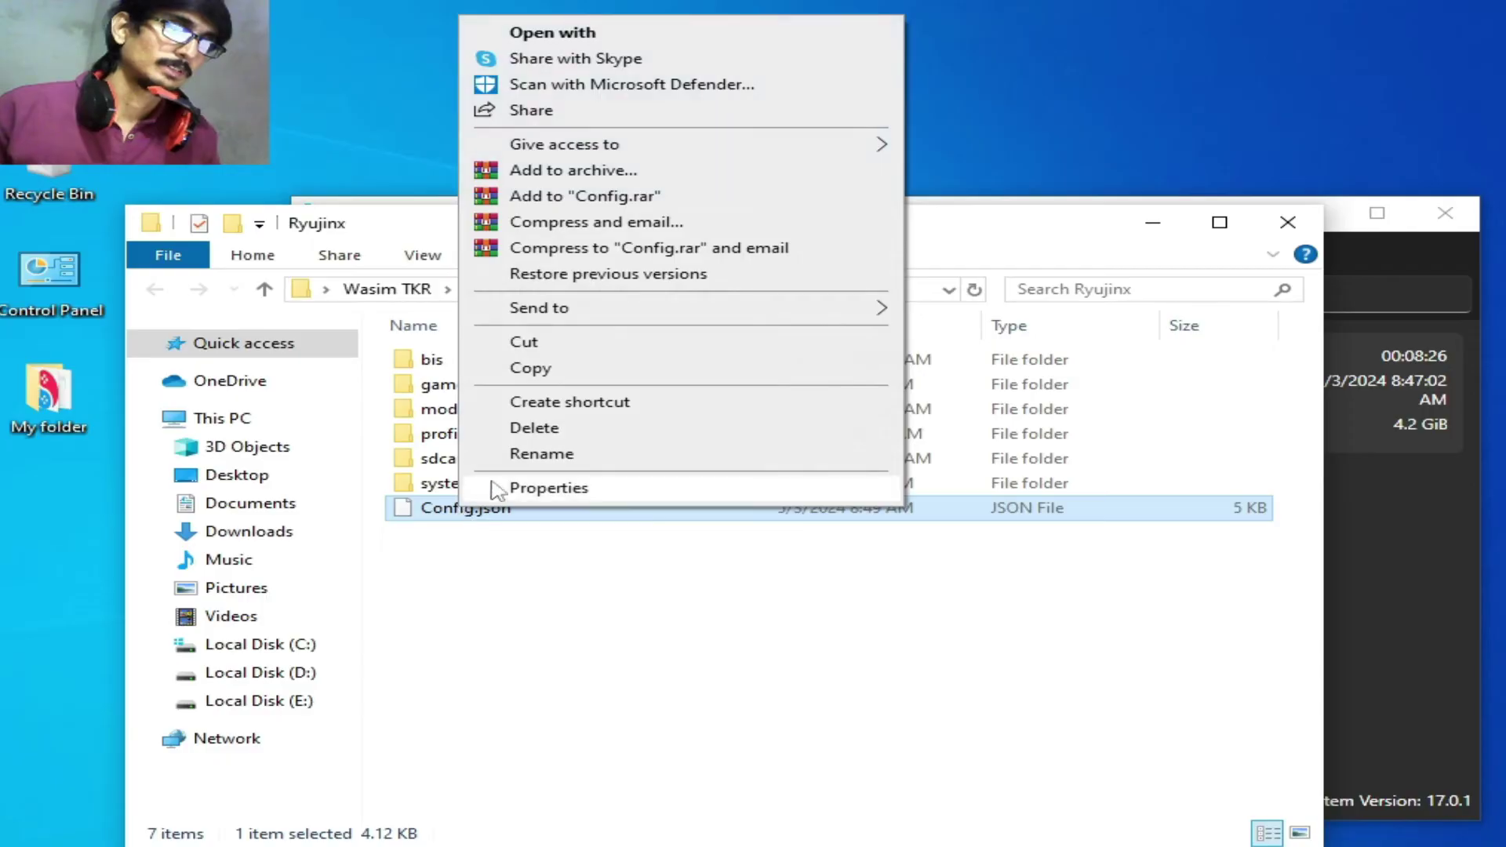
click(531, 339)
right_click(948, 68)
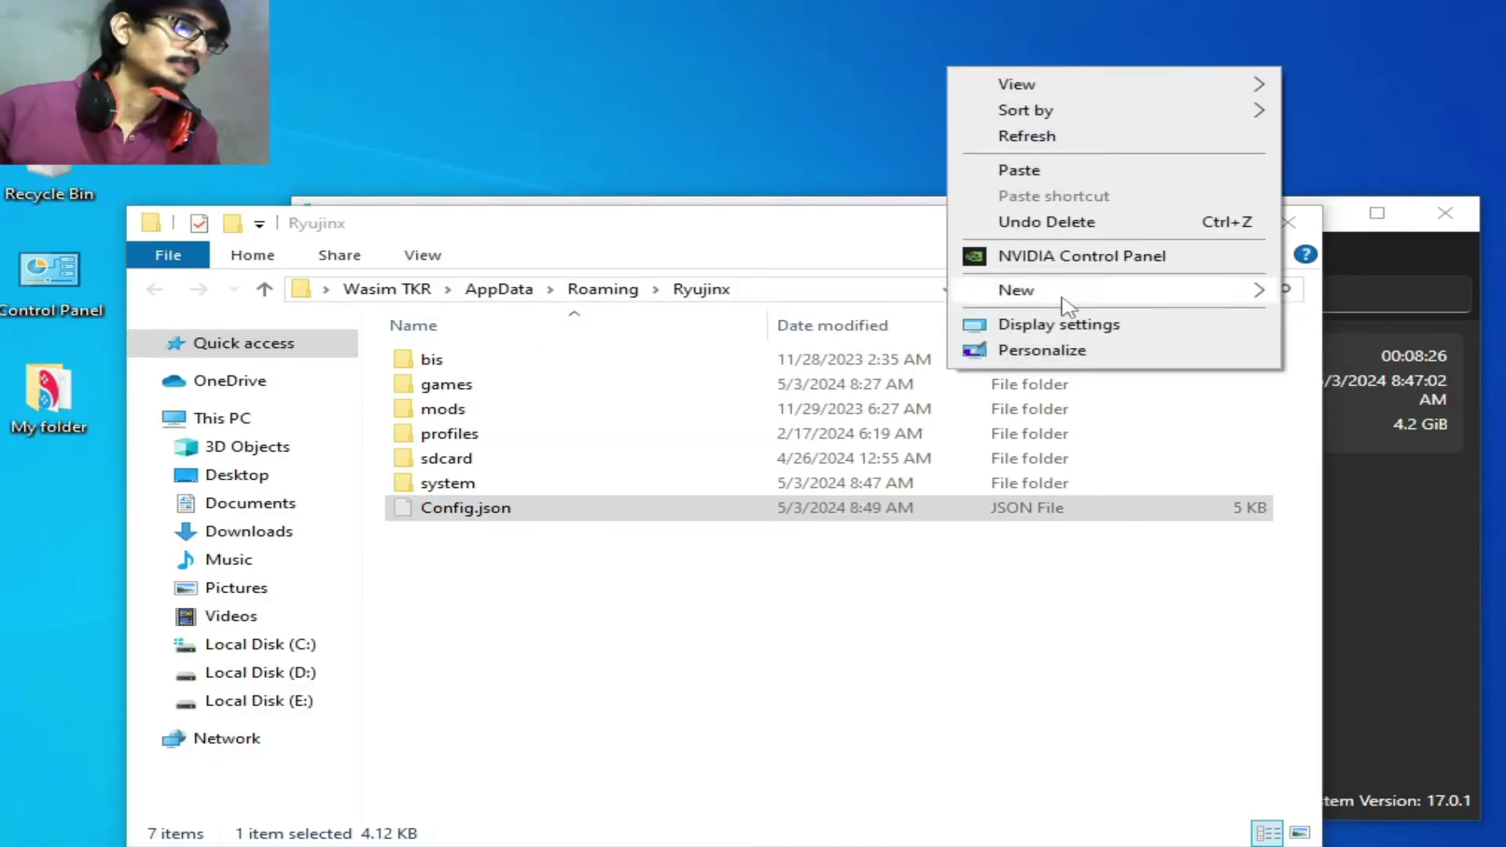
mouse_move(1067, 302)
click(857, 296)
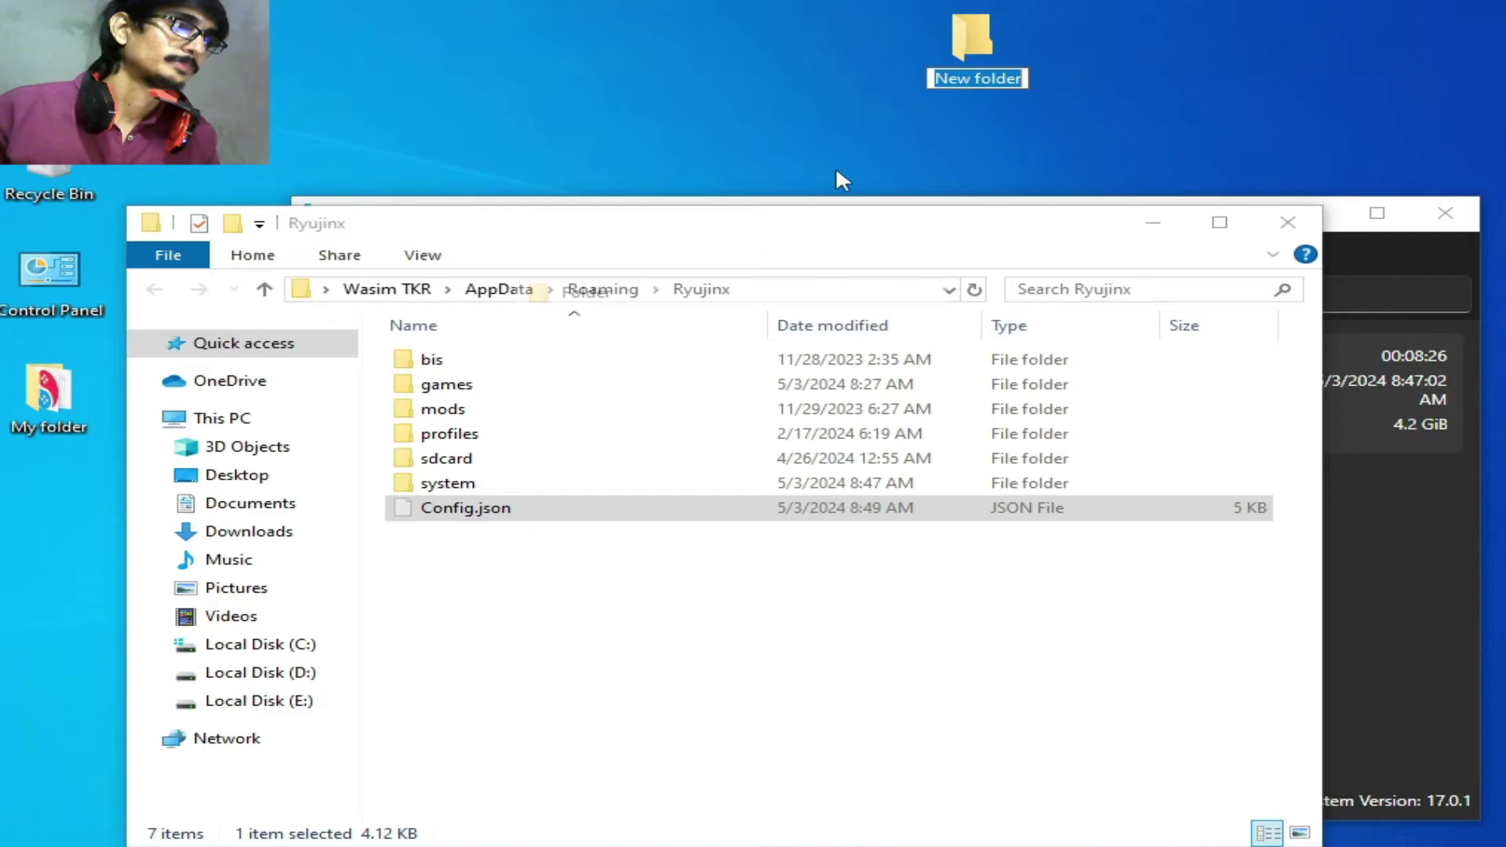
click(956, 61)
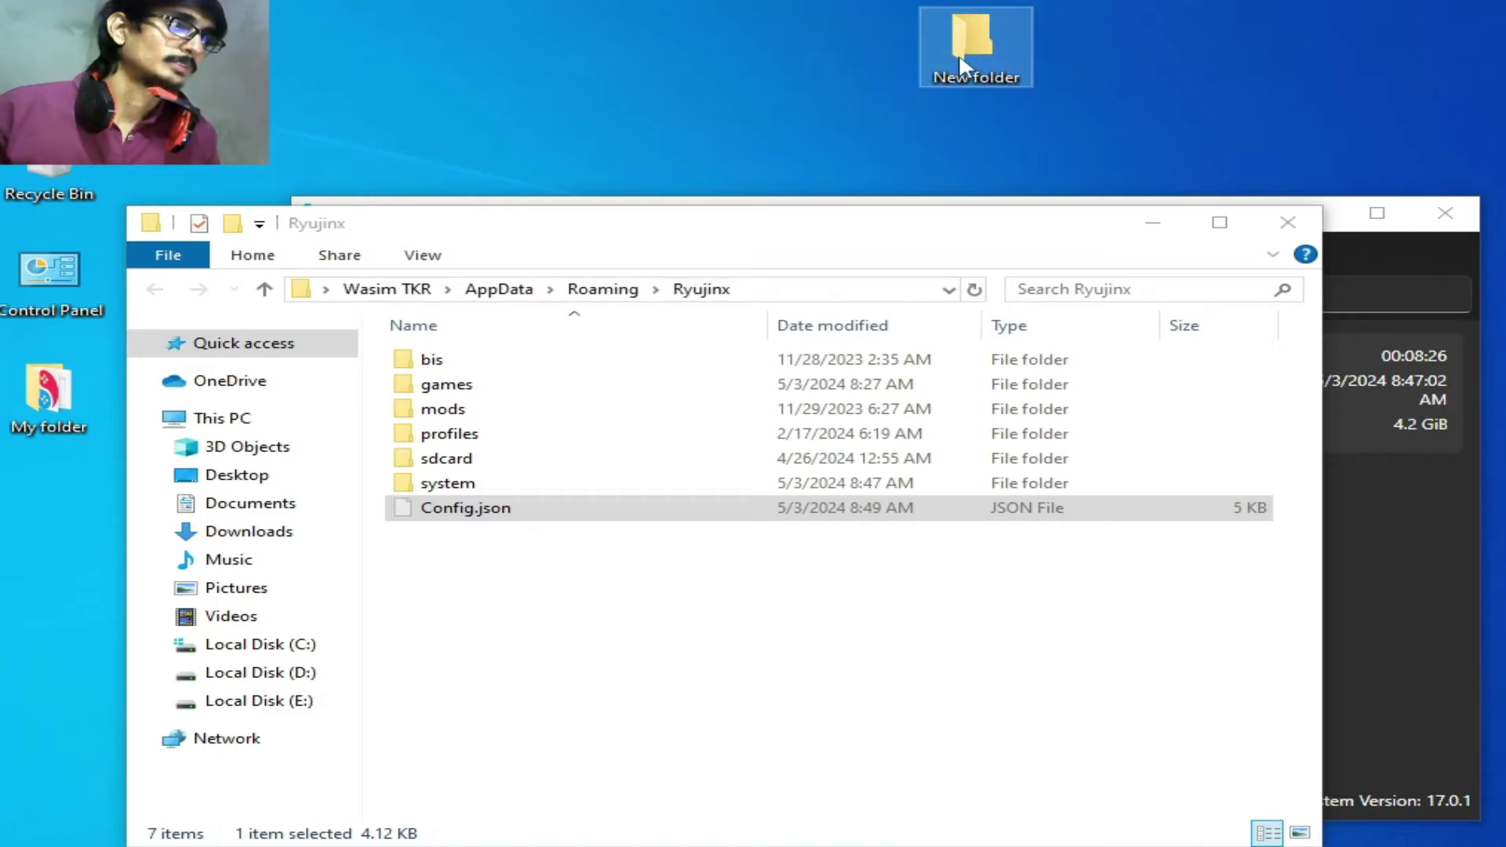
double_click(959, 74)
mouse_move(662, 248)
mouse_down()
mouse_move(967, 243)
mouse_move(1128, 167)
mouse_up()
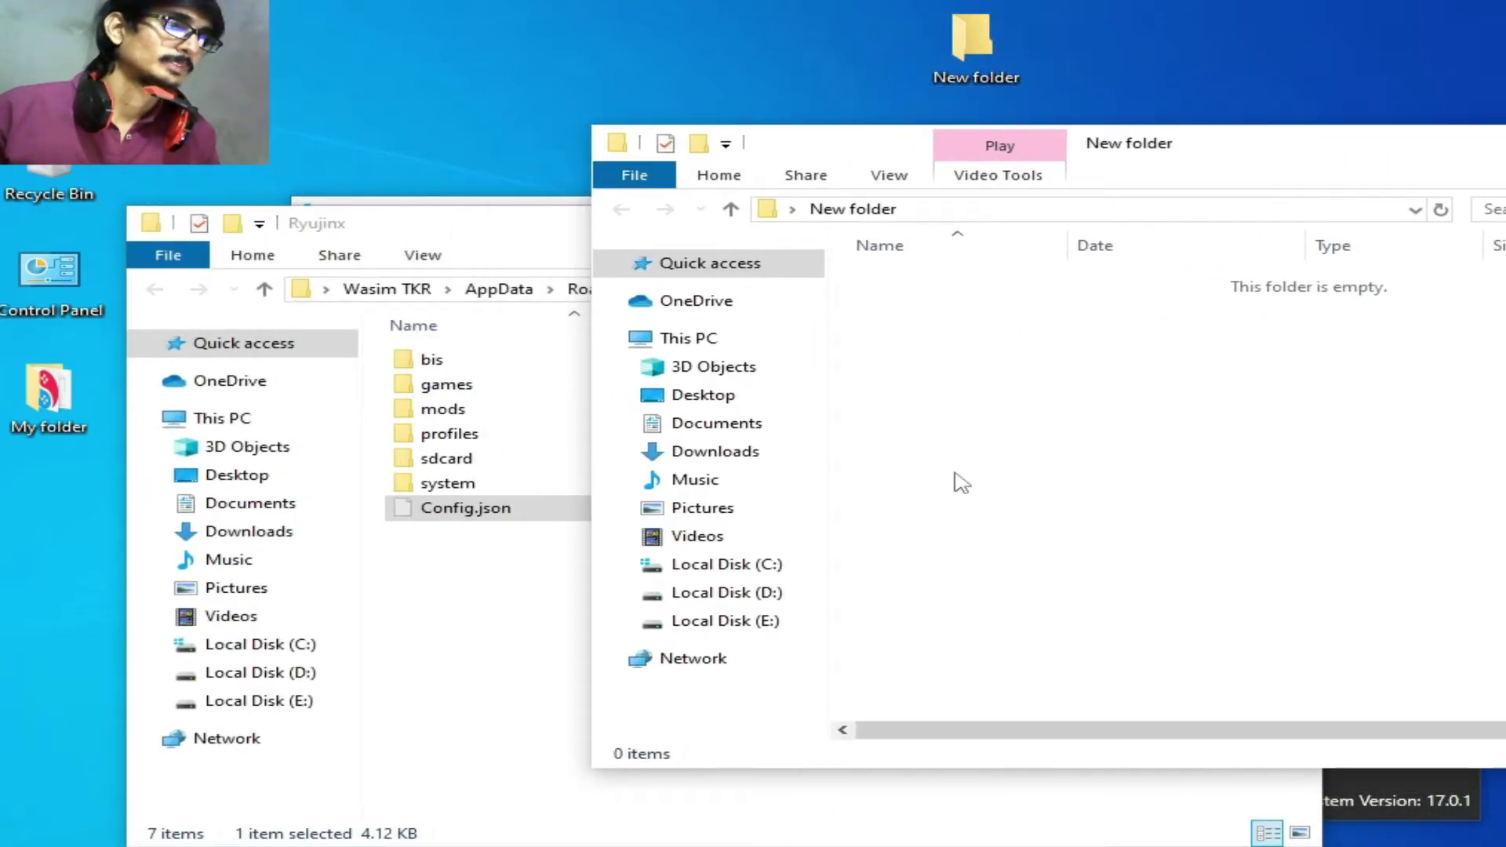
right_click(927, 394)
click(994, 555)
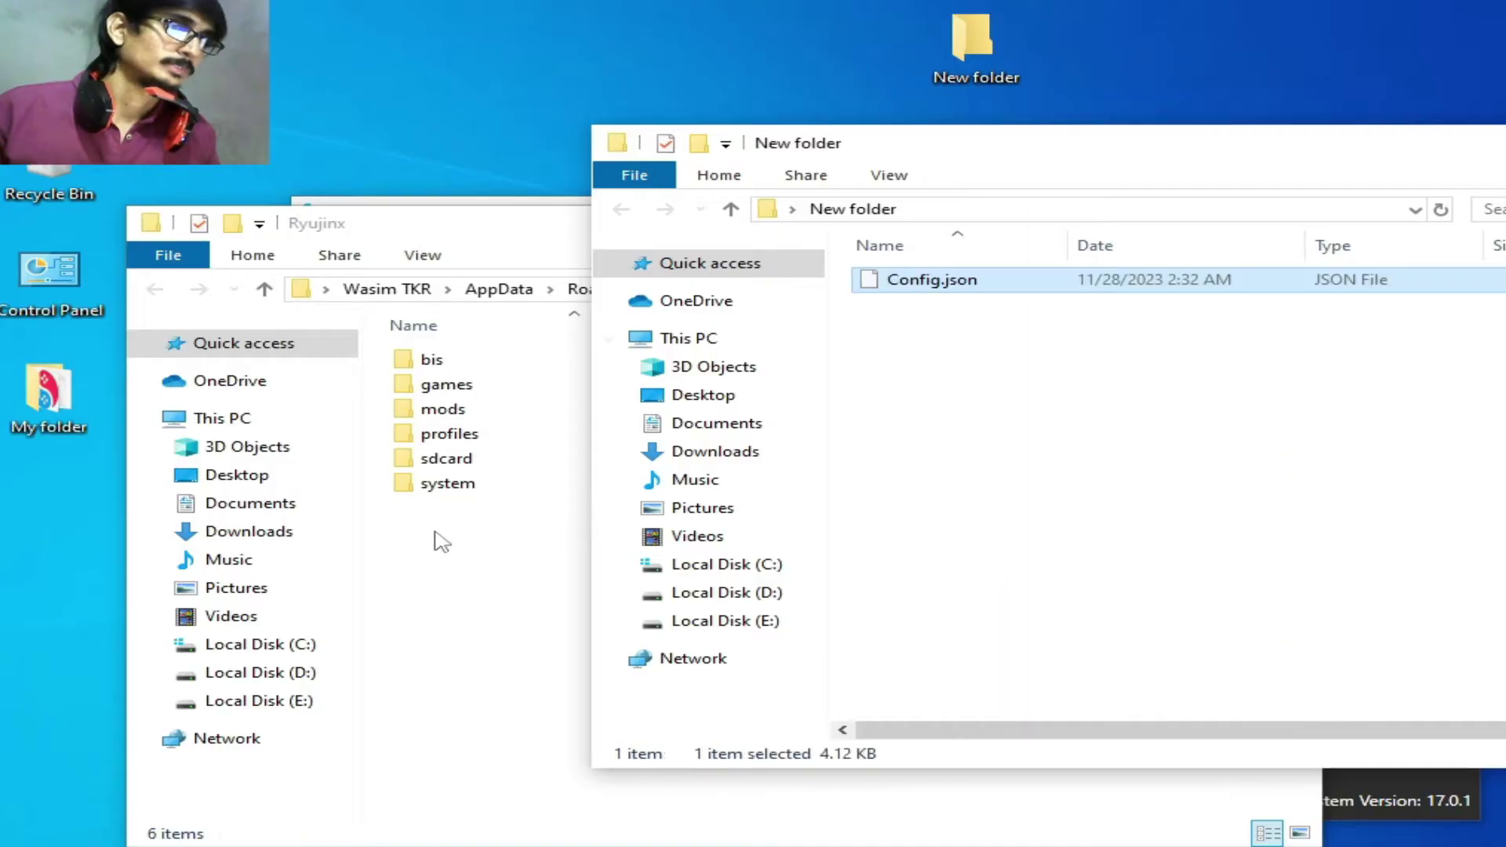
Move Profiles.json from the system folder into 'New folder' as well
click(465, 484)
double_click(465, 484)
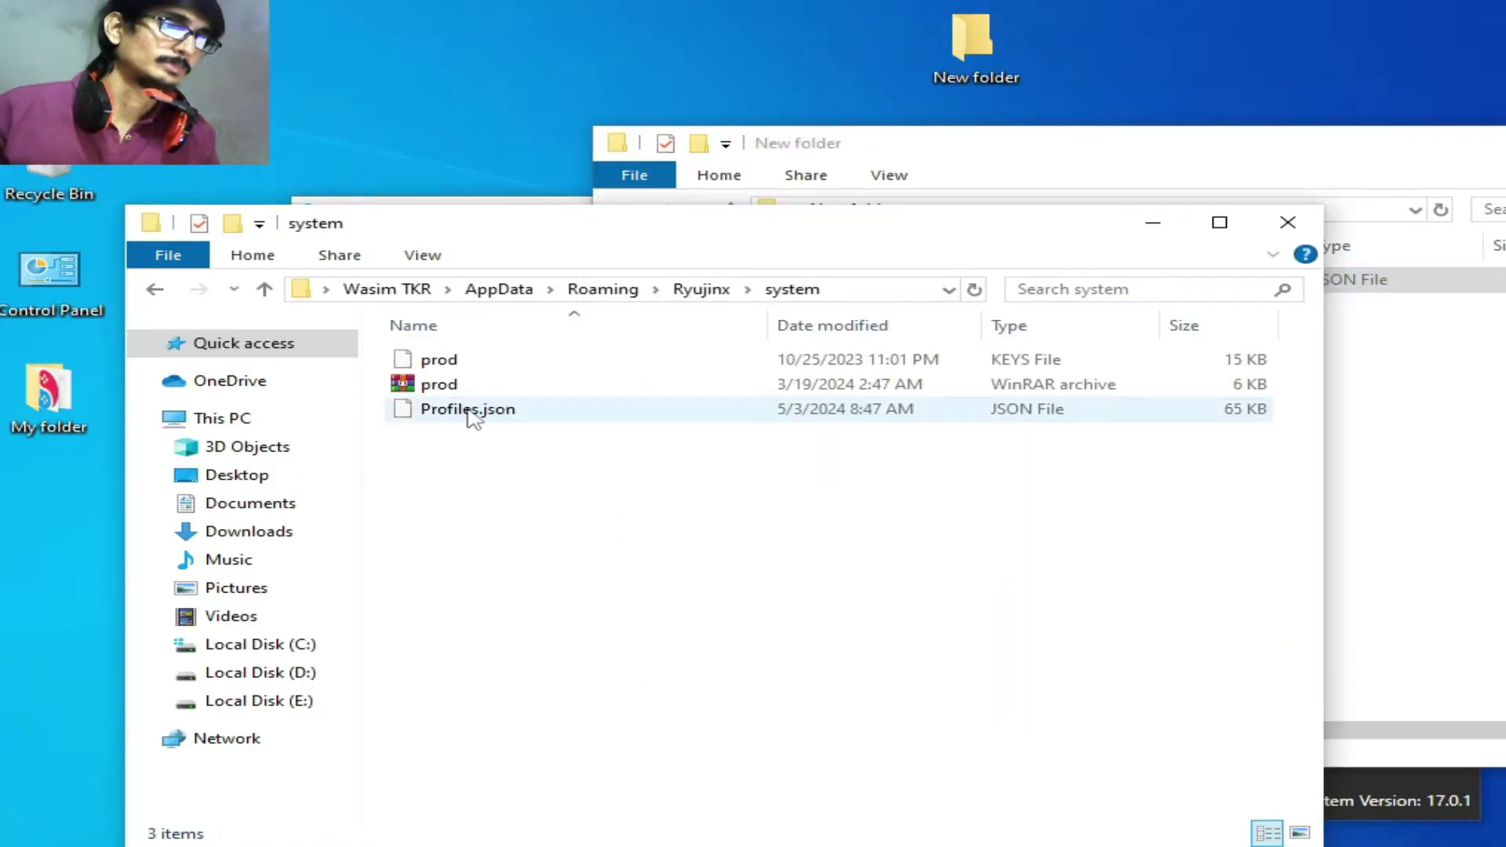
click(471, 412)
right_click(470, 411)
click(525, 690)
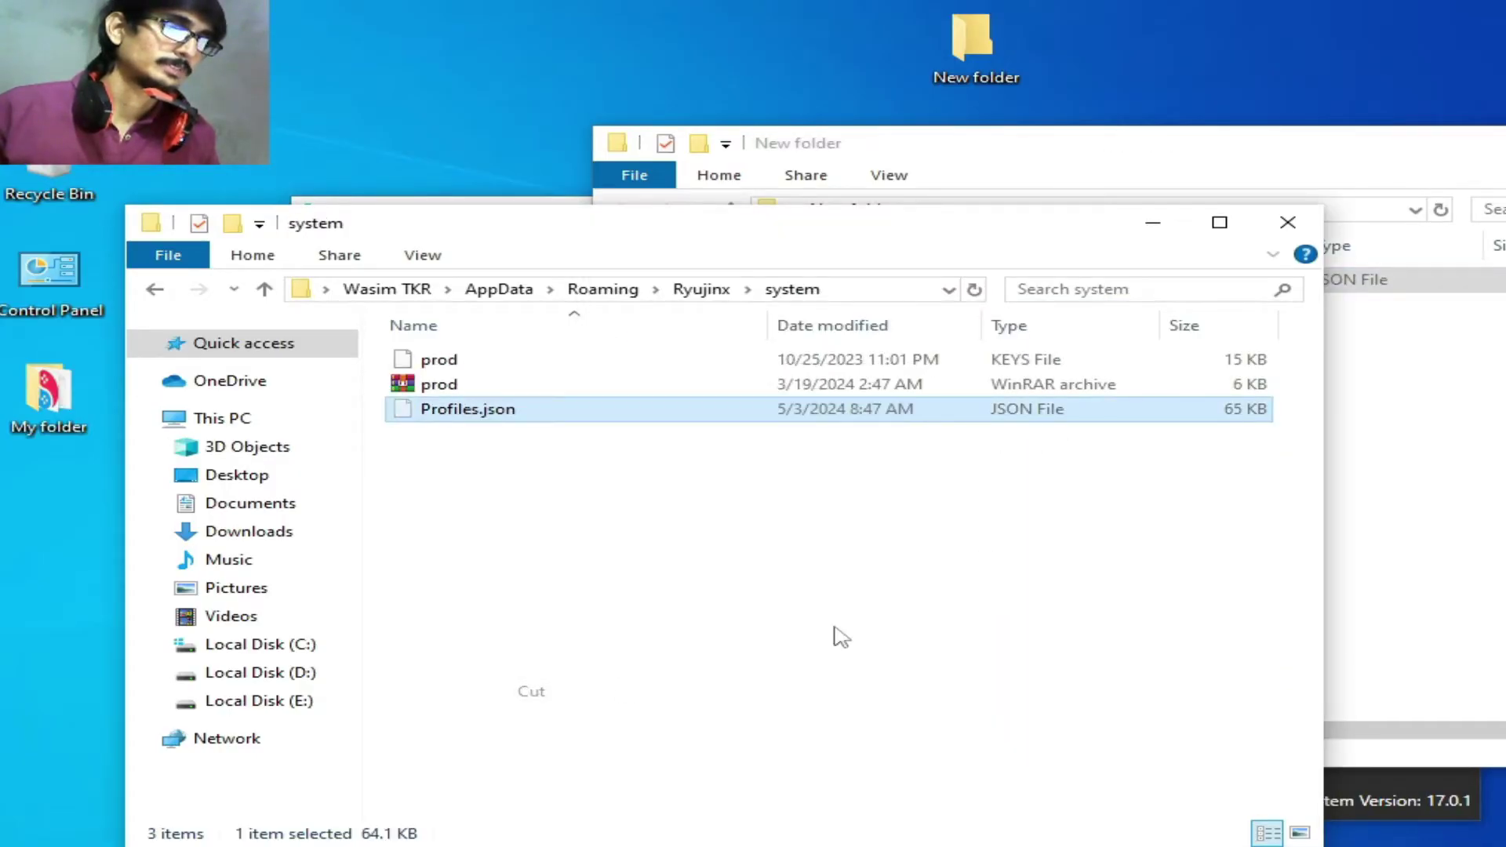
click(1333, 498)
right_click(1067, 421)
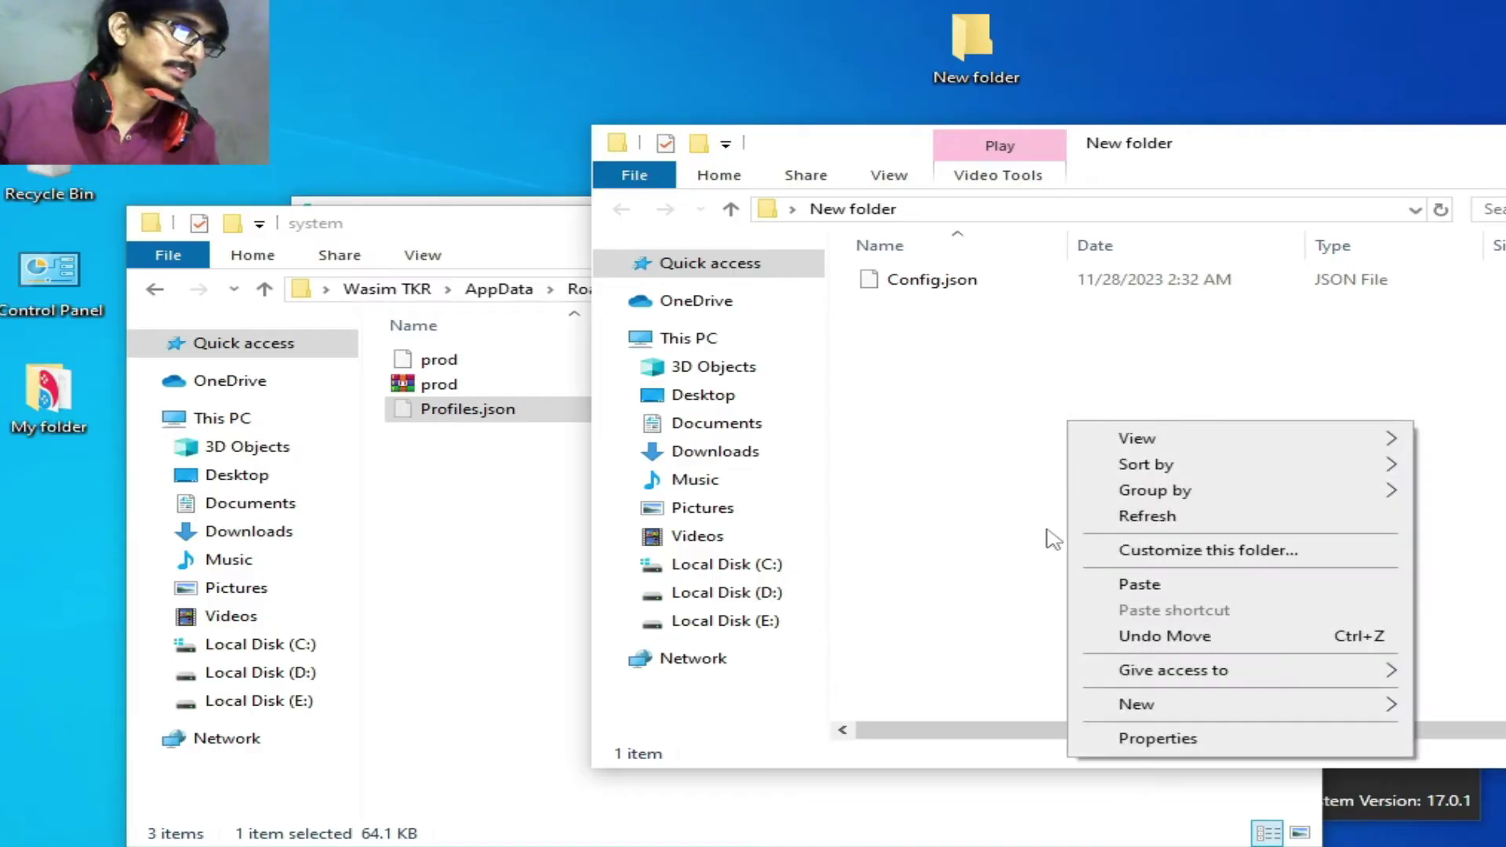
click(1094, 588)
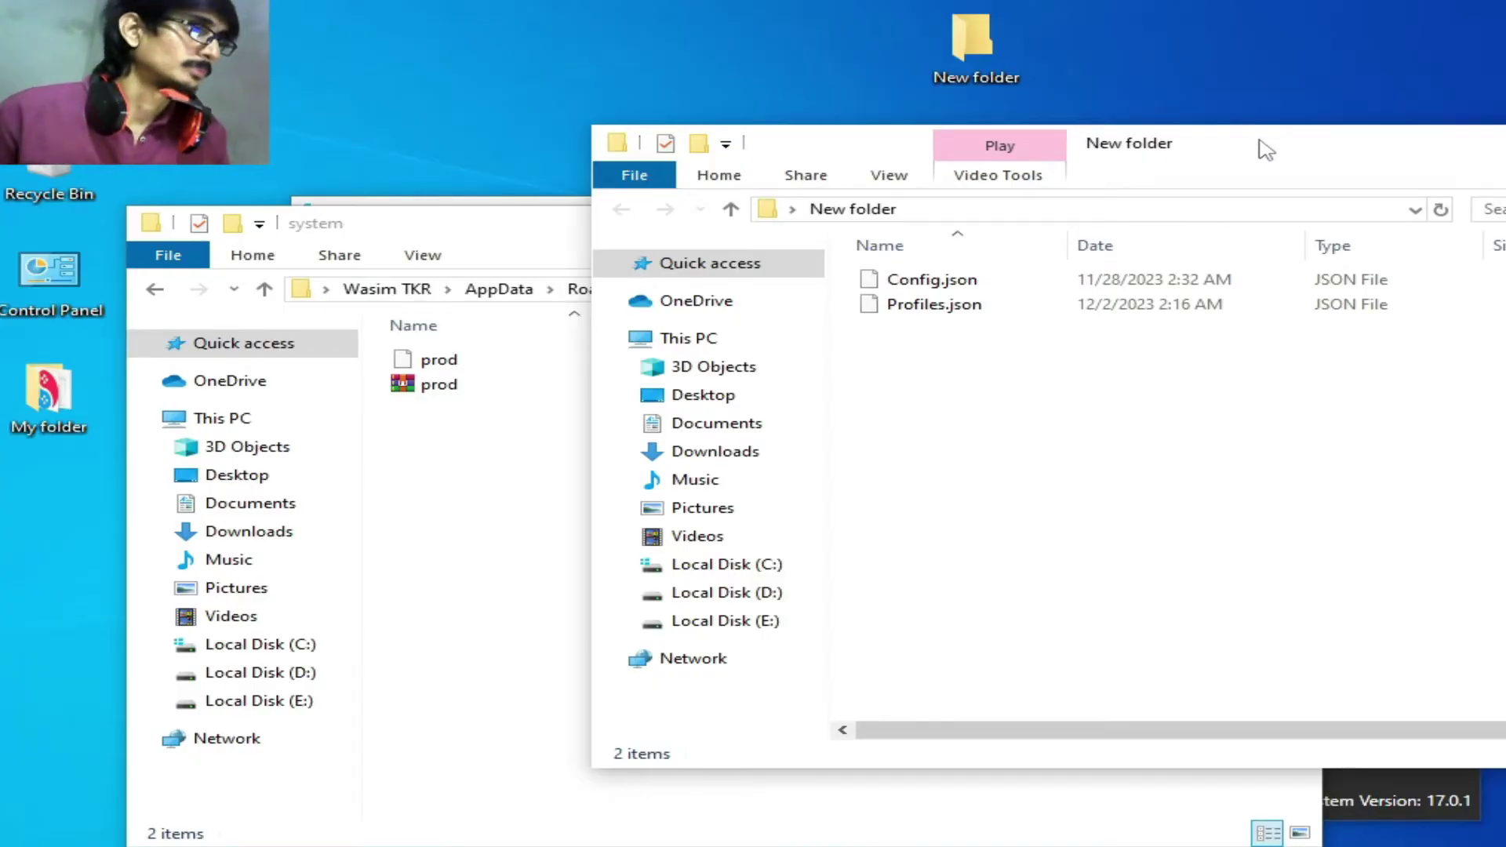
Close New folder, the system folder and Ryujinx, then relaunch Ryujinx from its desktop shortcut
click(1363, 158)
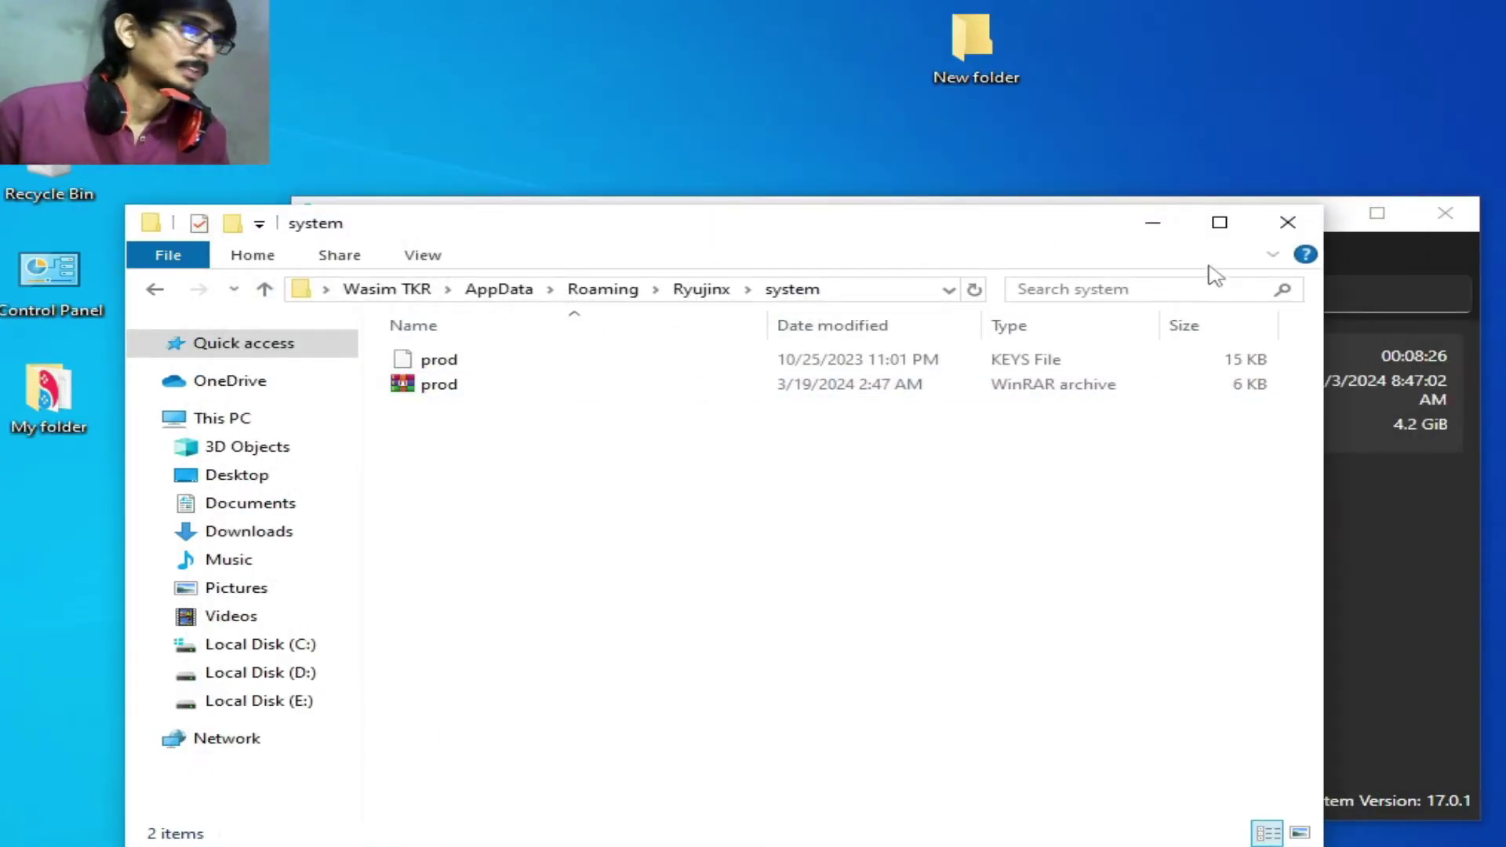
click(1287, 222)
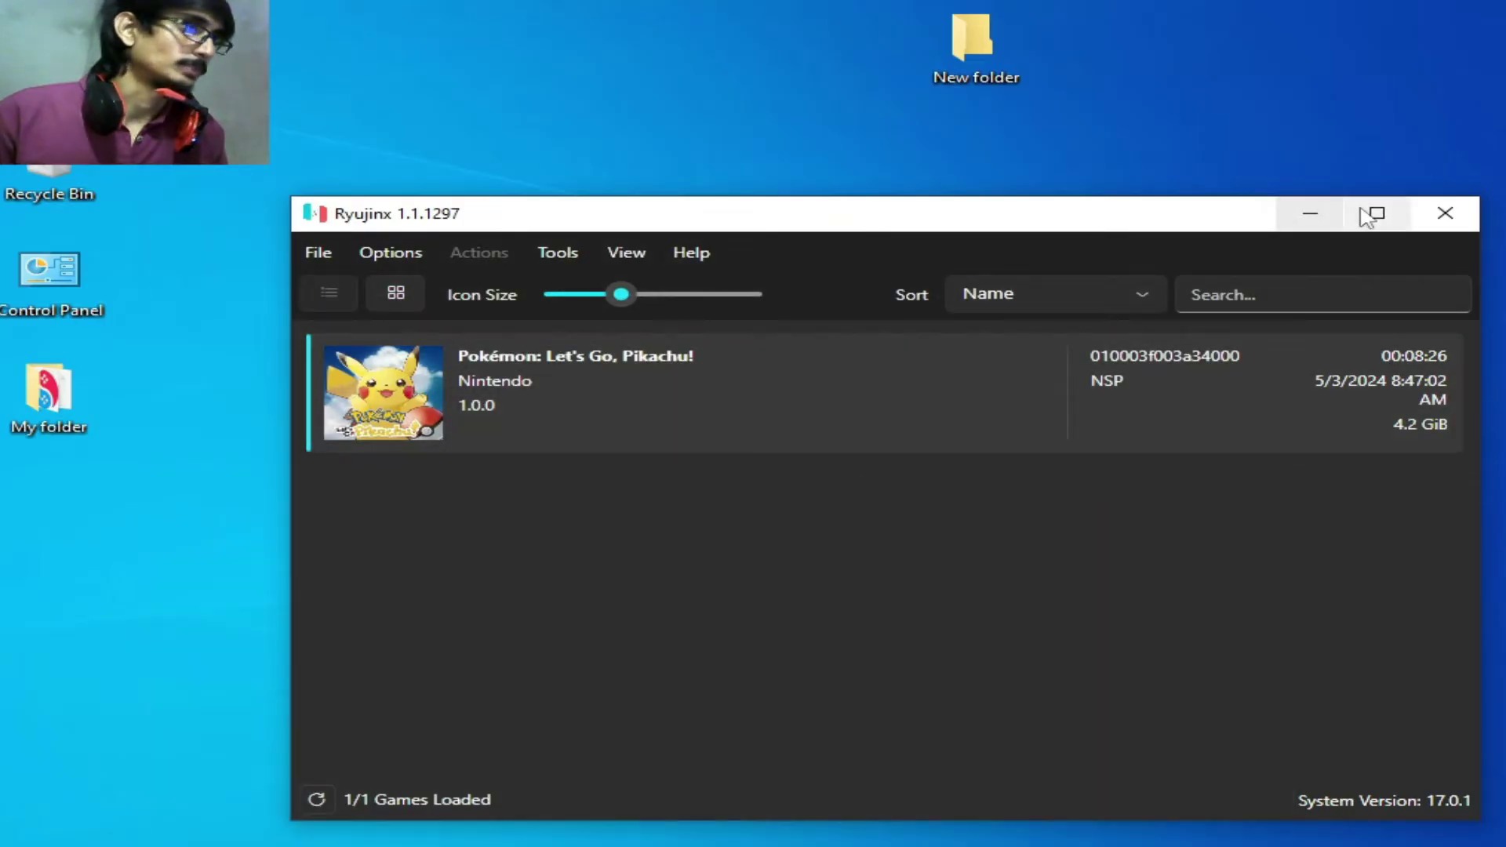
click(1444, 210)
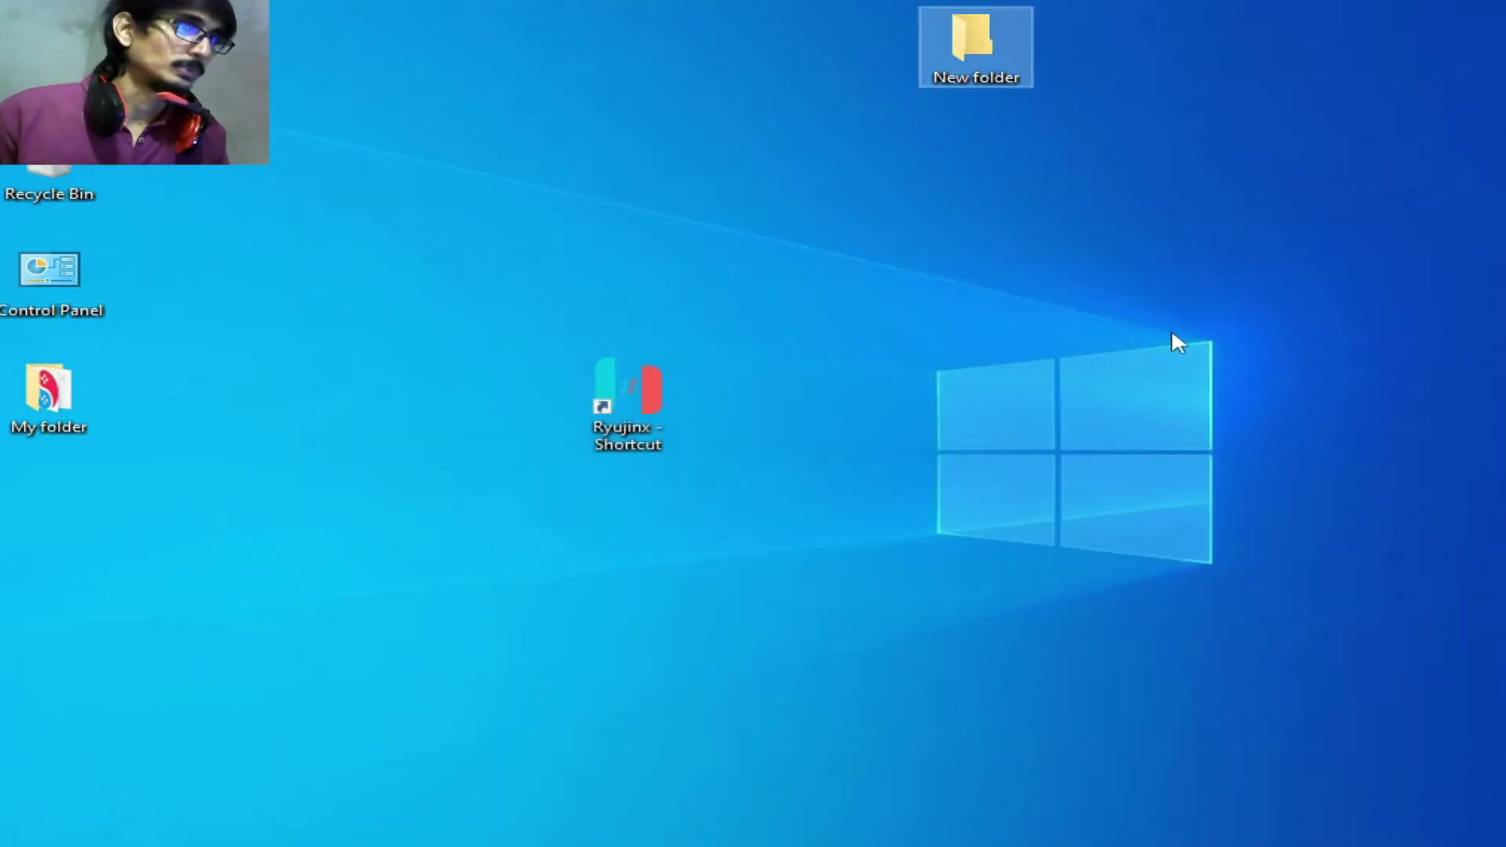
click(654, 376)
right_click(654, 375)
click(749, 307)
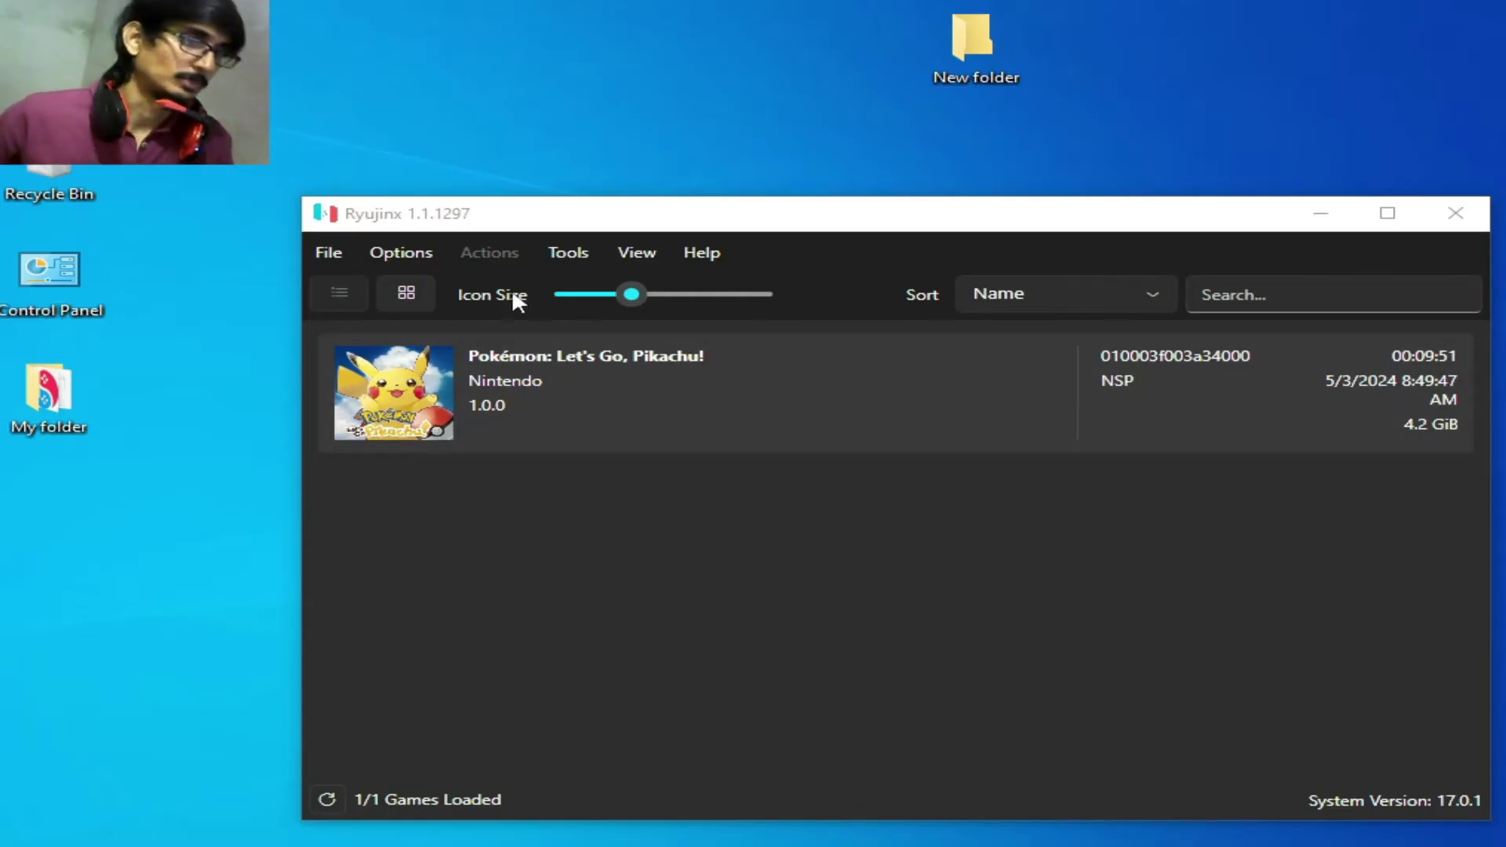
Open Options > Settings > Input in a maximized window, uncheck Docked Mode and apply
click(404, 252)
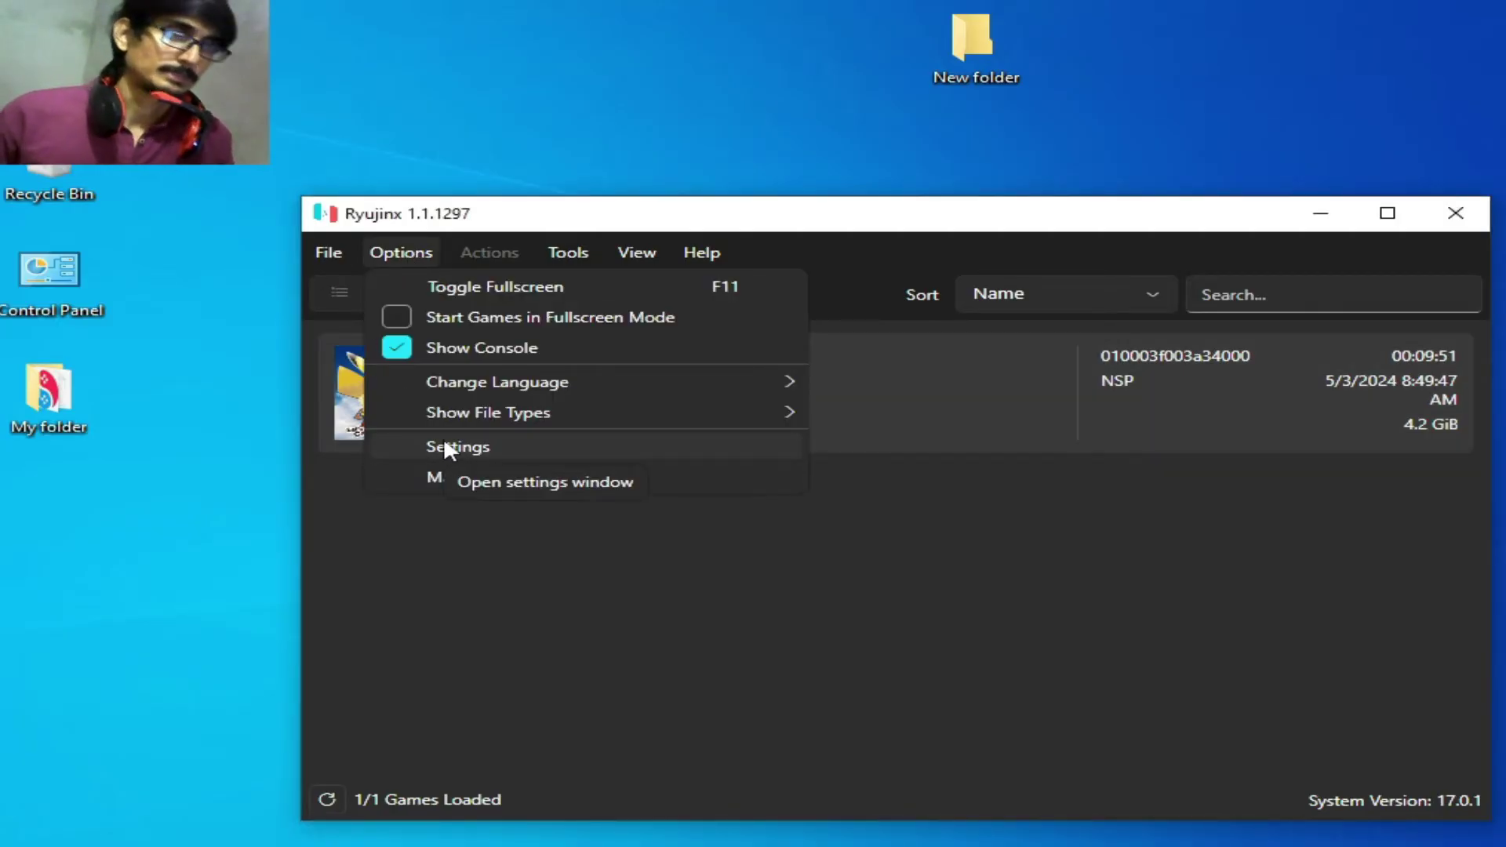
click(482, 454)
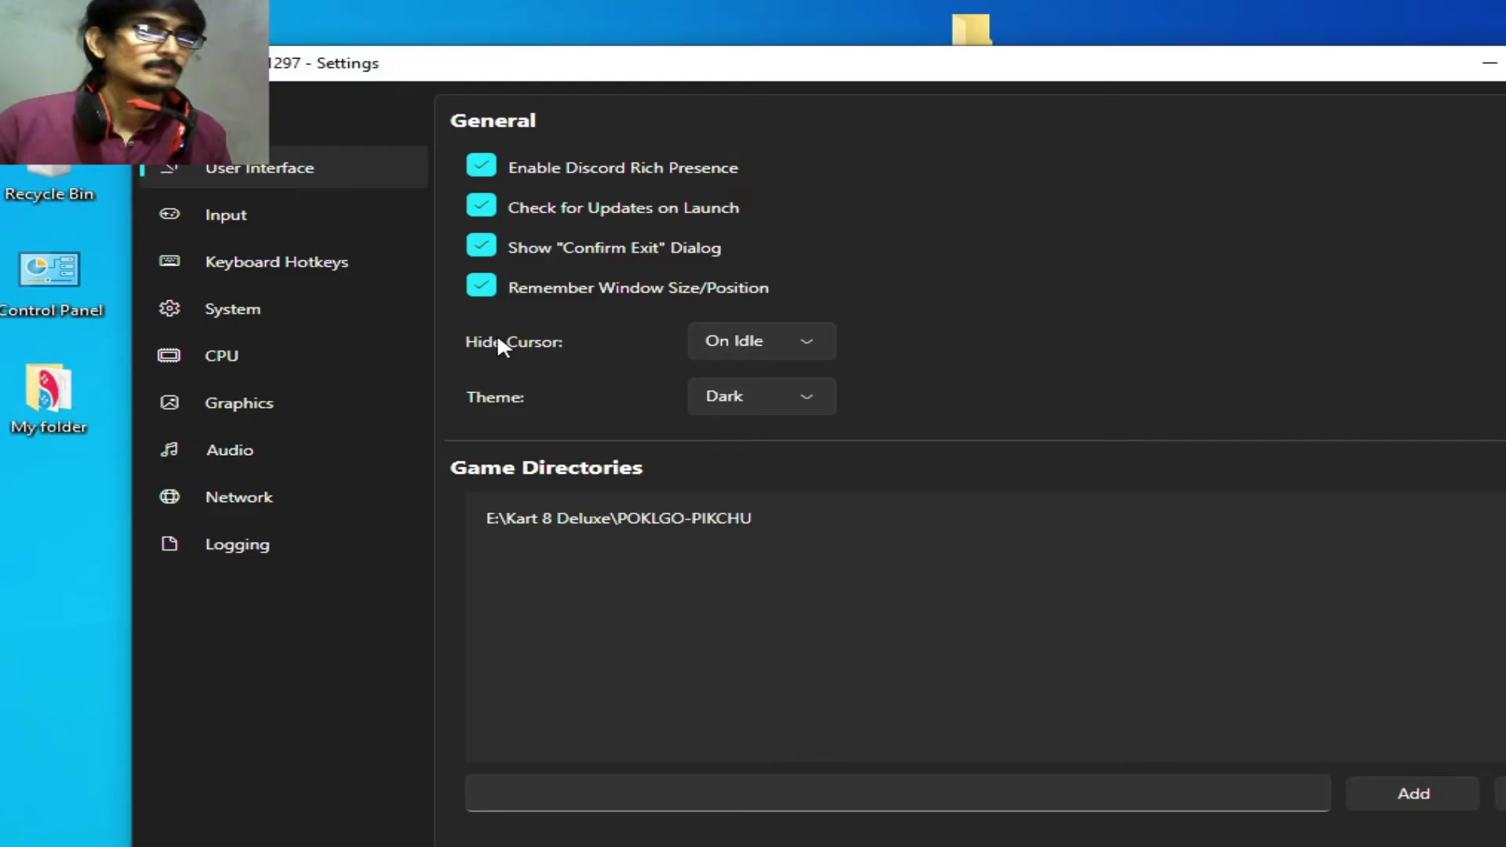
click(242, 221)
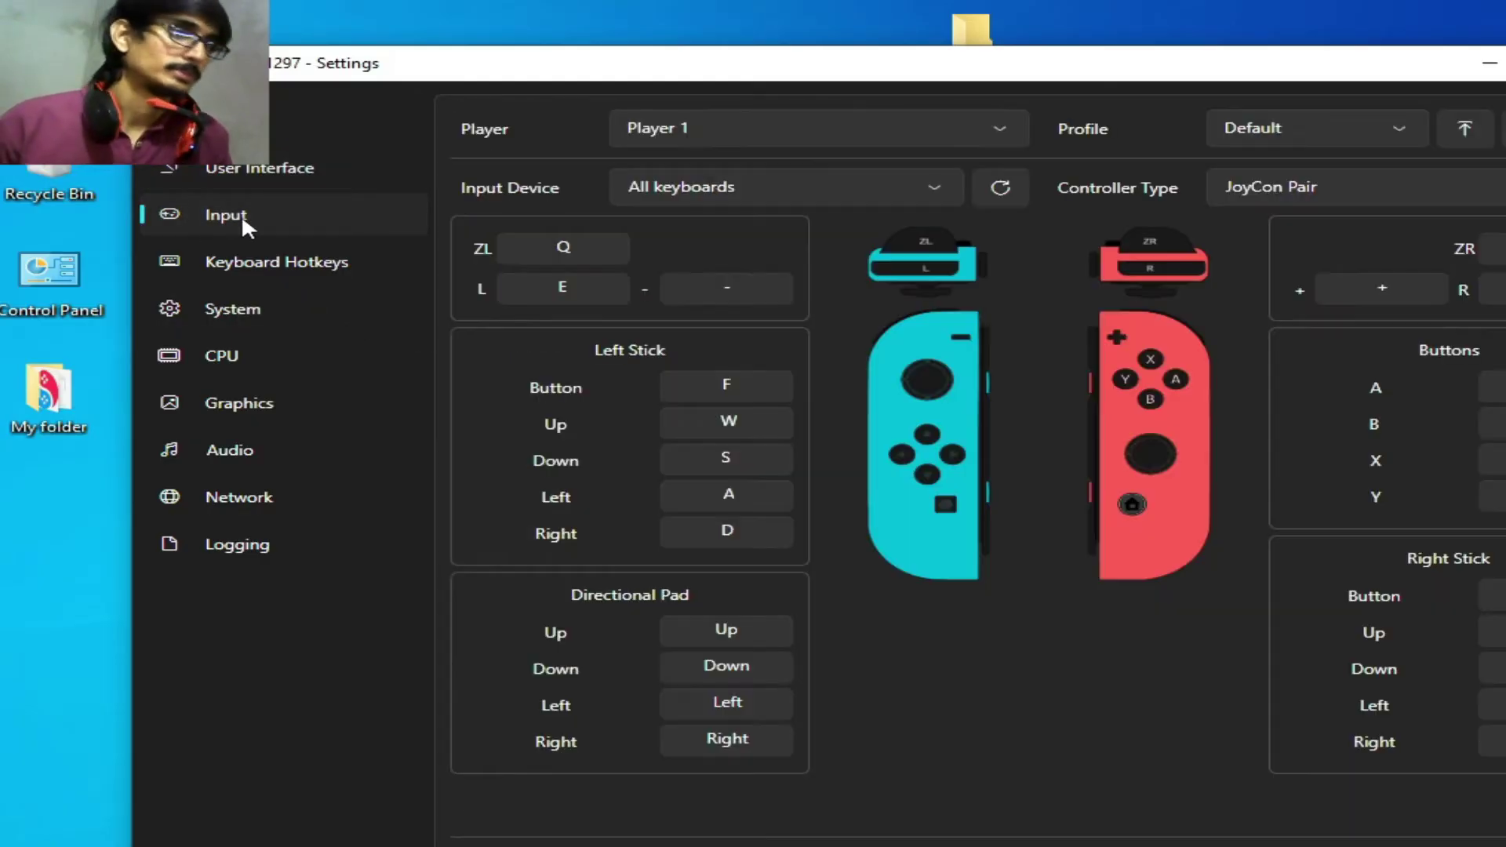
drag(1295, 69, 1221, 47)
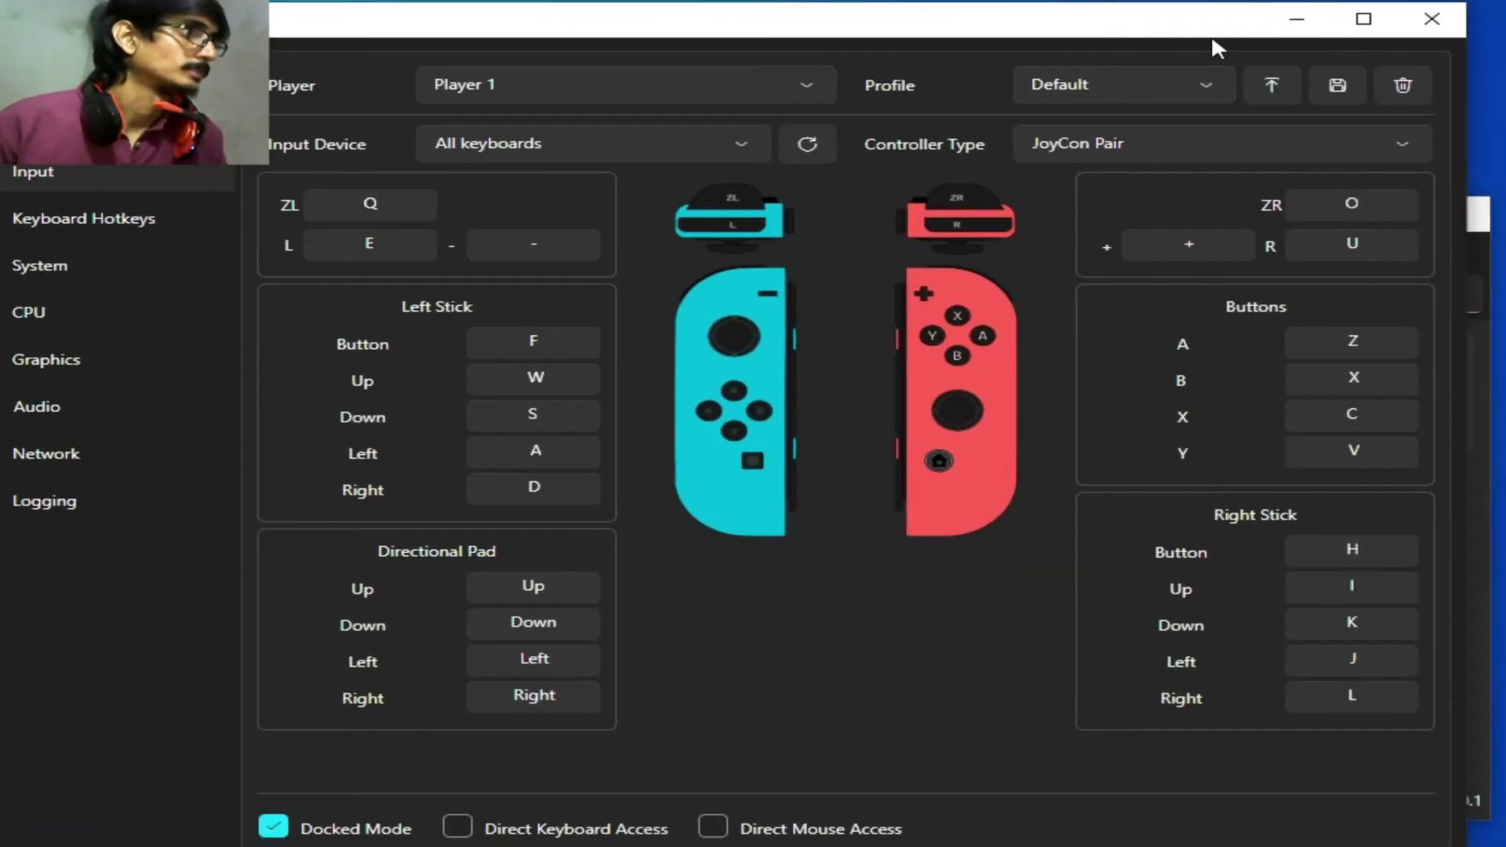
click(1362, 16)
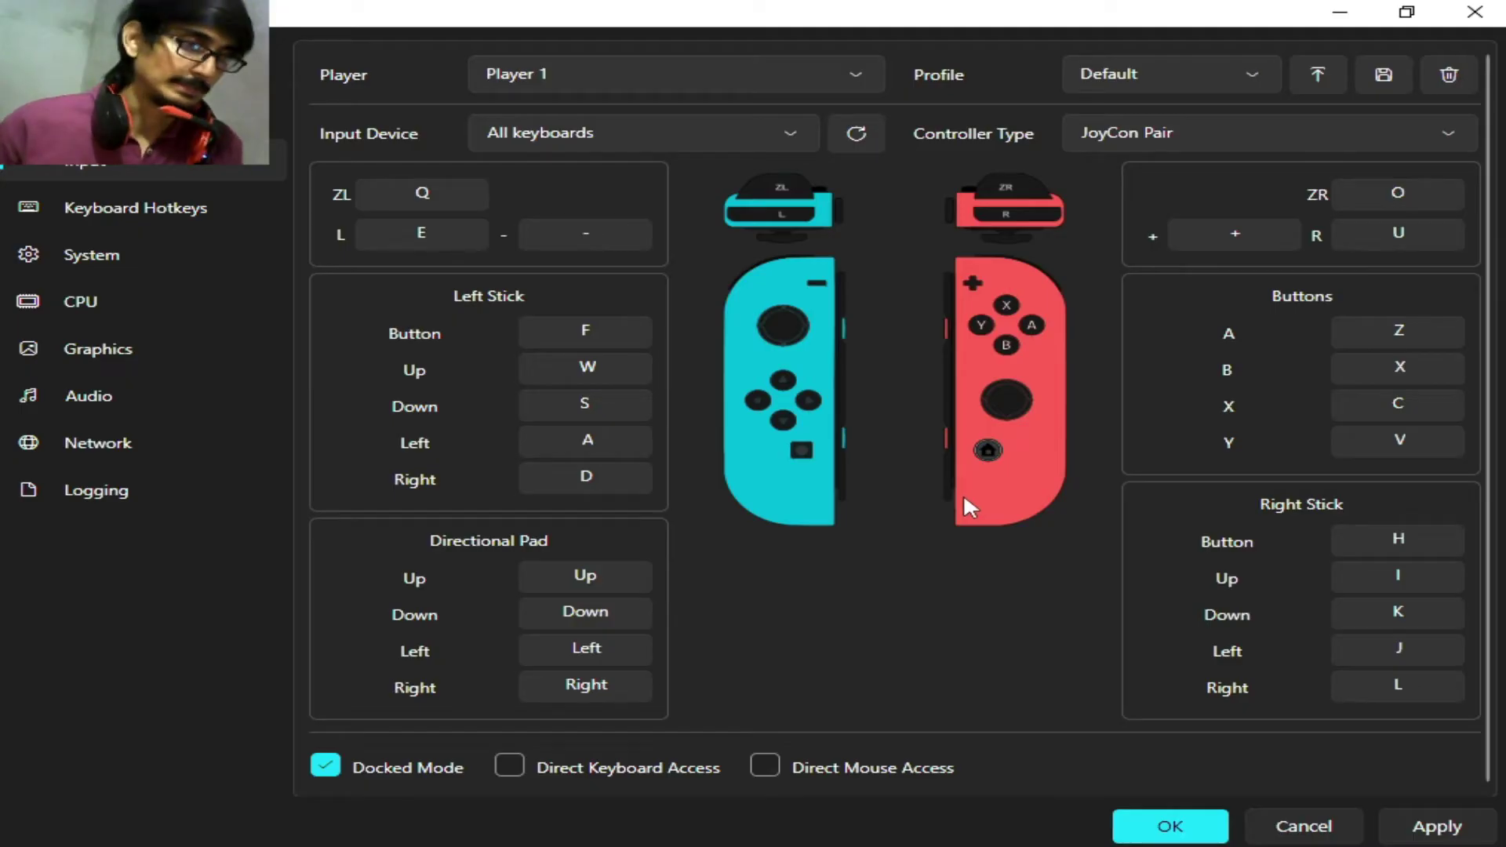
click(338, 759)
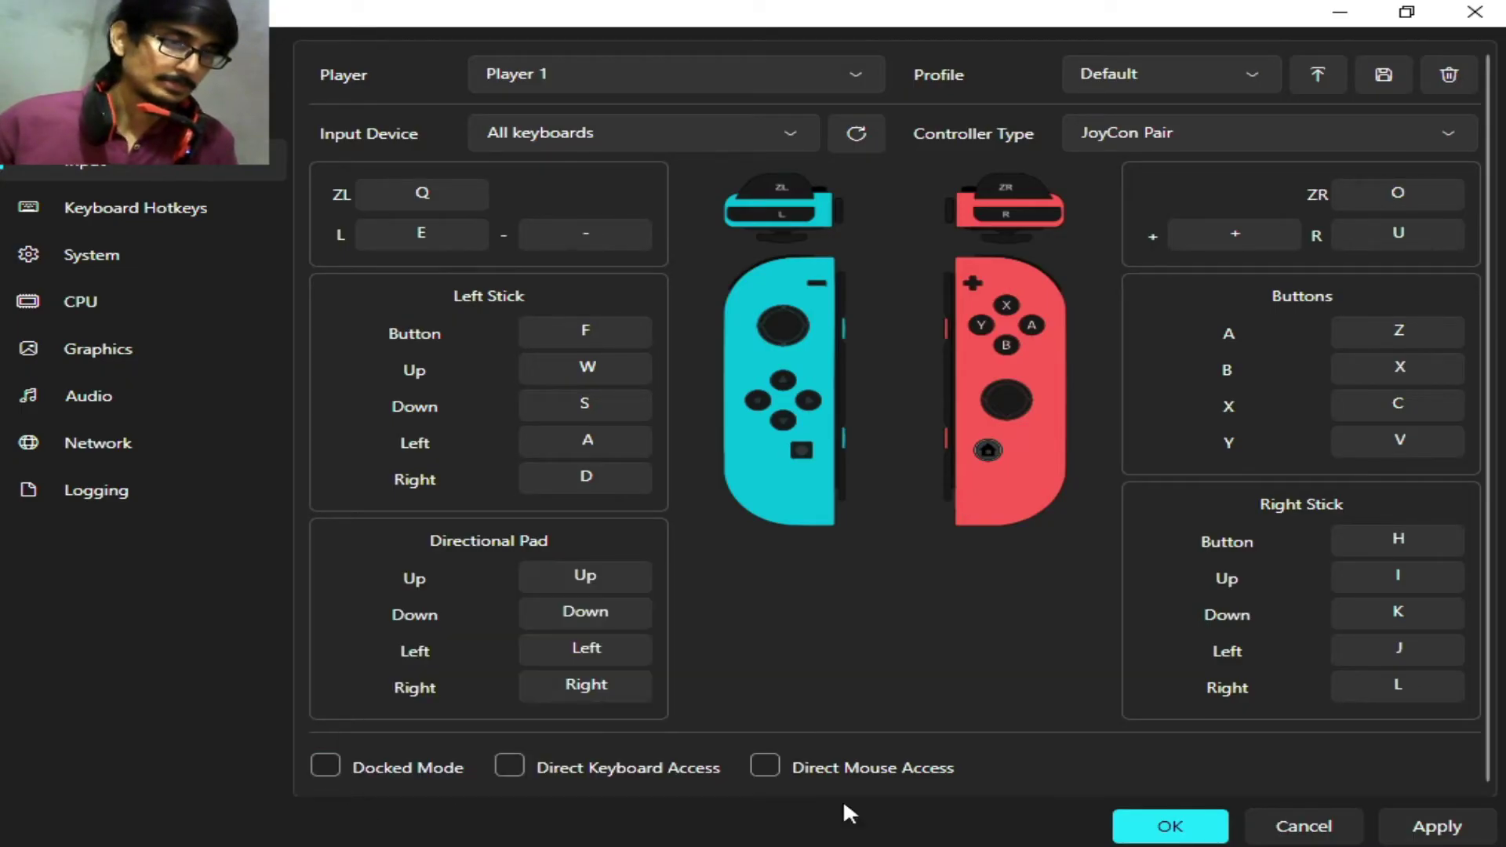
click(1427, 823)
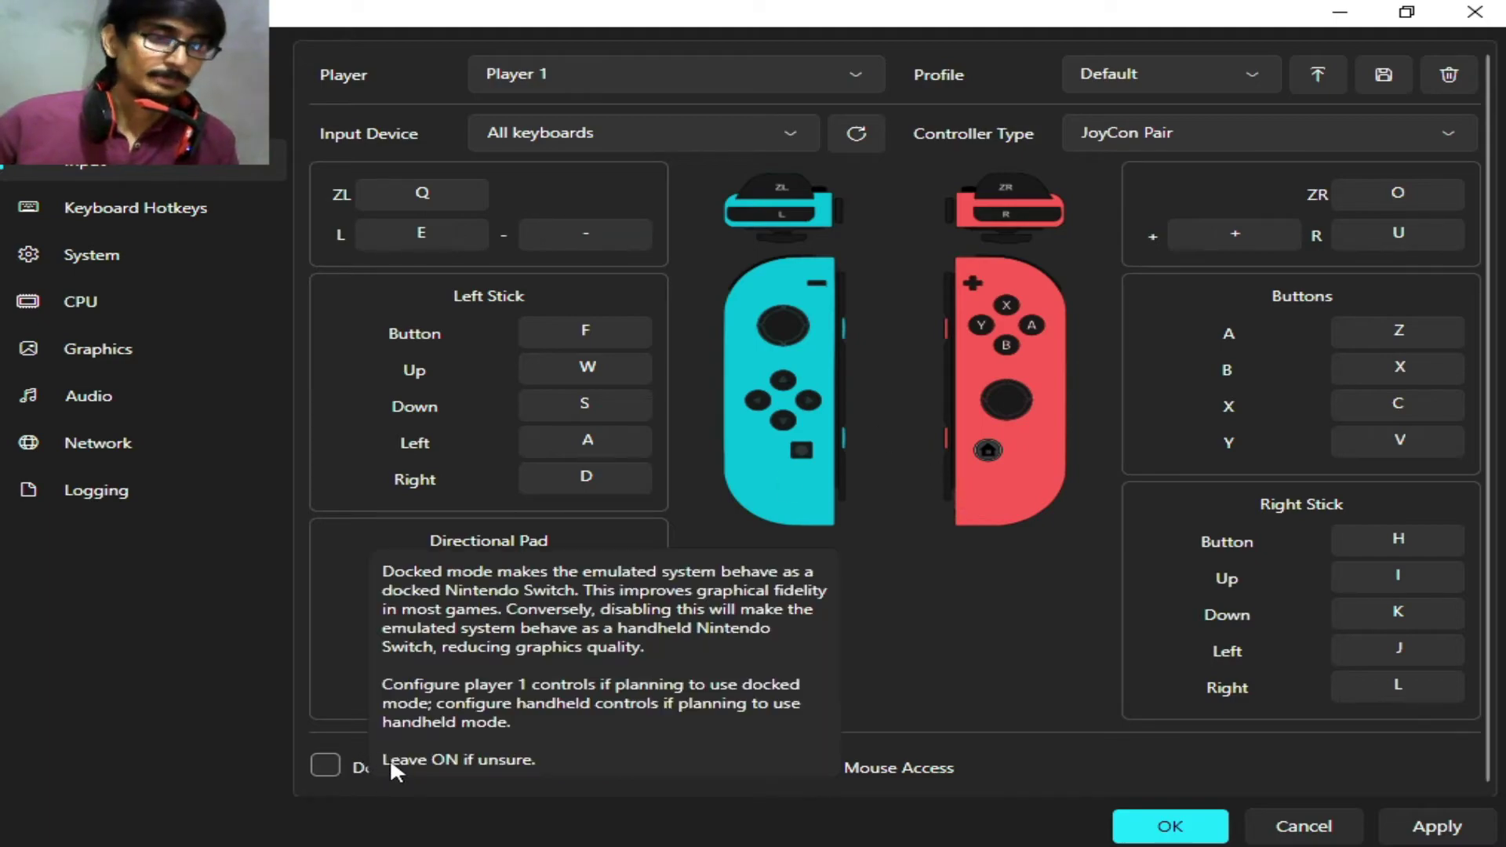
Set the Handheld player's input device to PS1 Controller (0) and save the settings
click(653, 73)
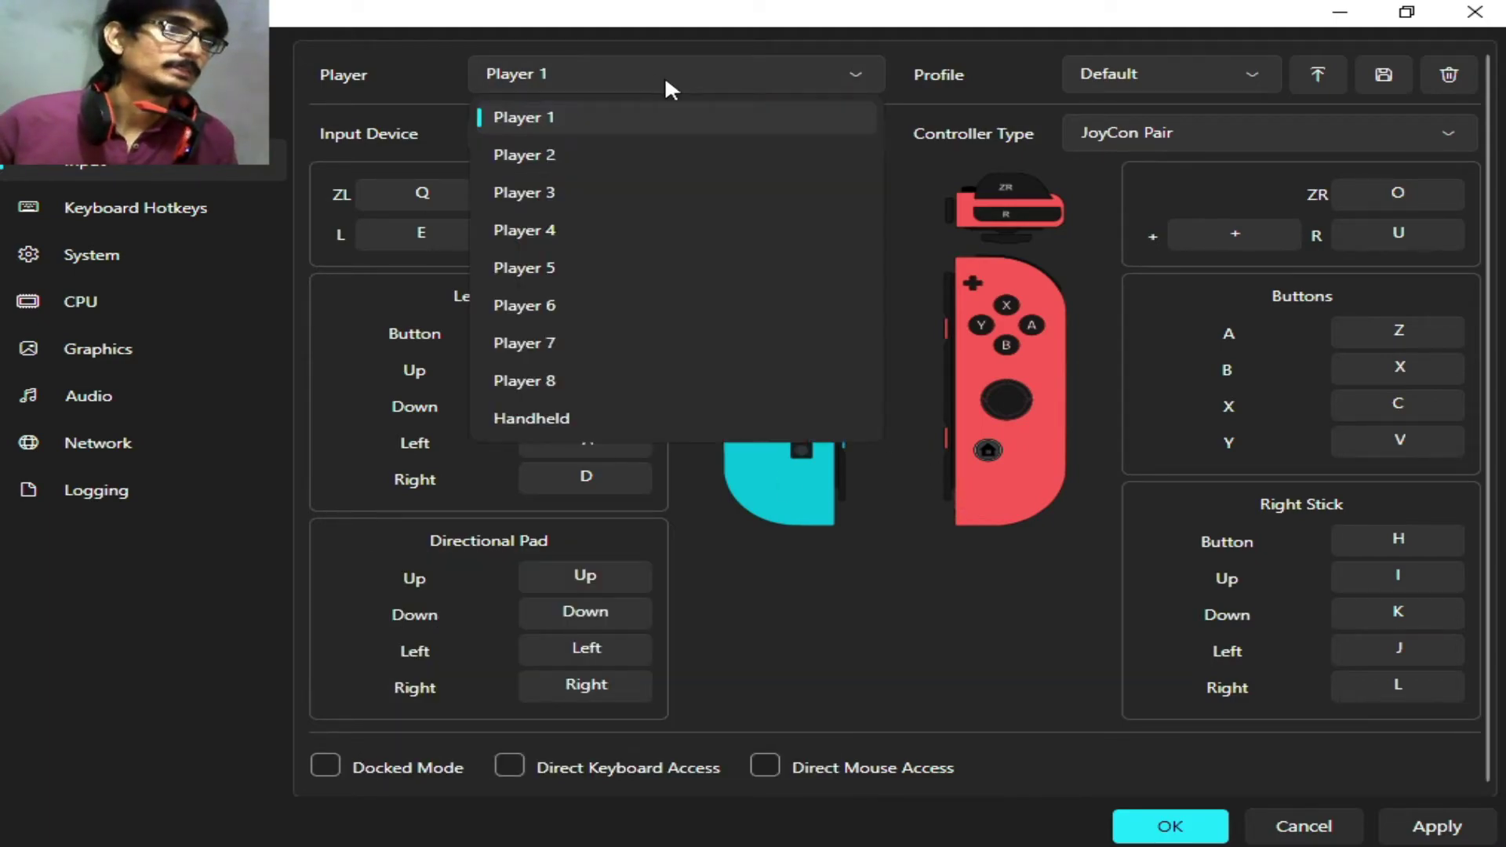
click(530, 410)
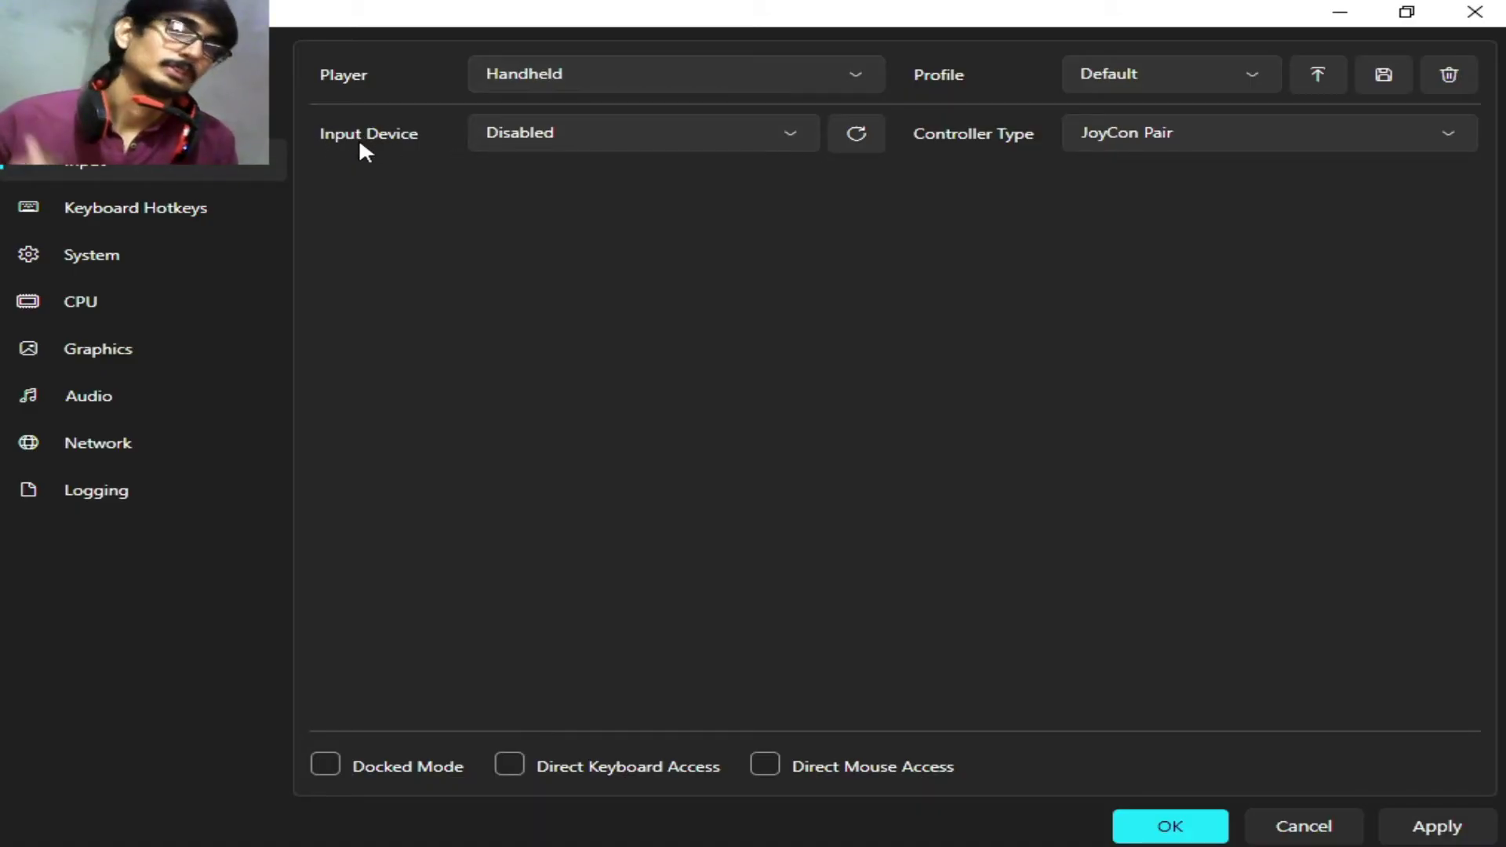
click(673, 141)
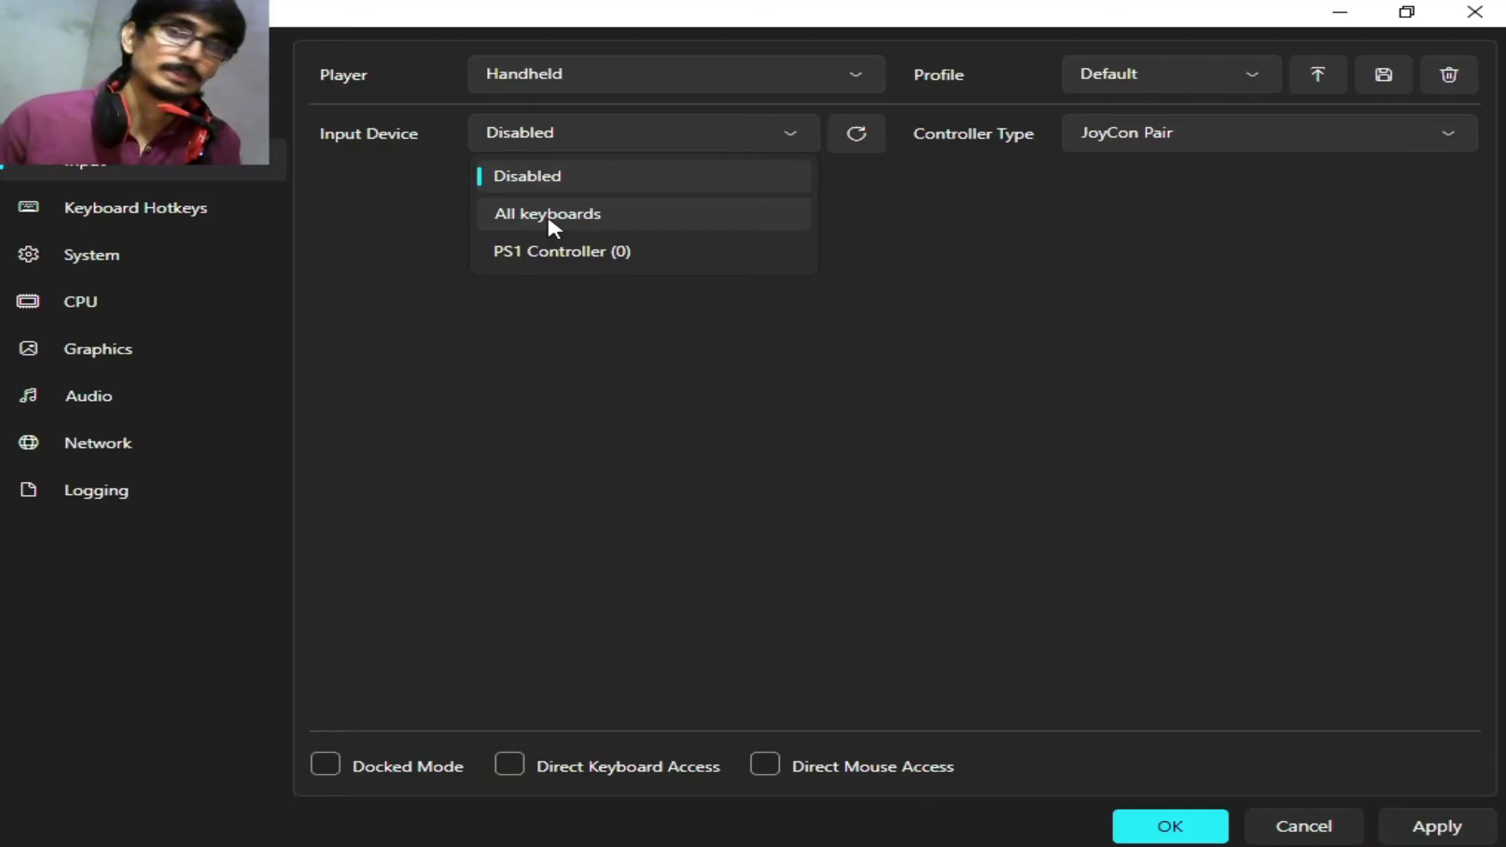
click(586, 220)
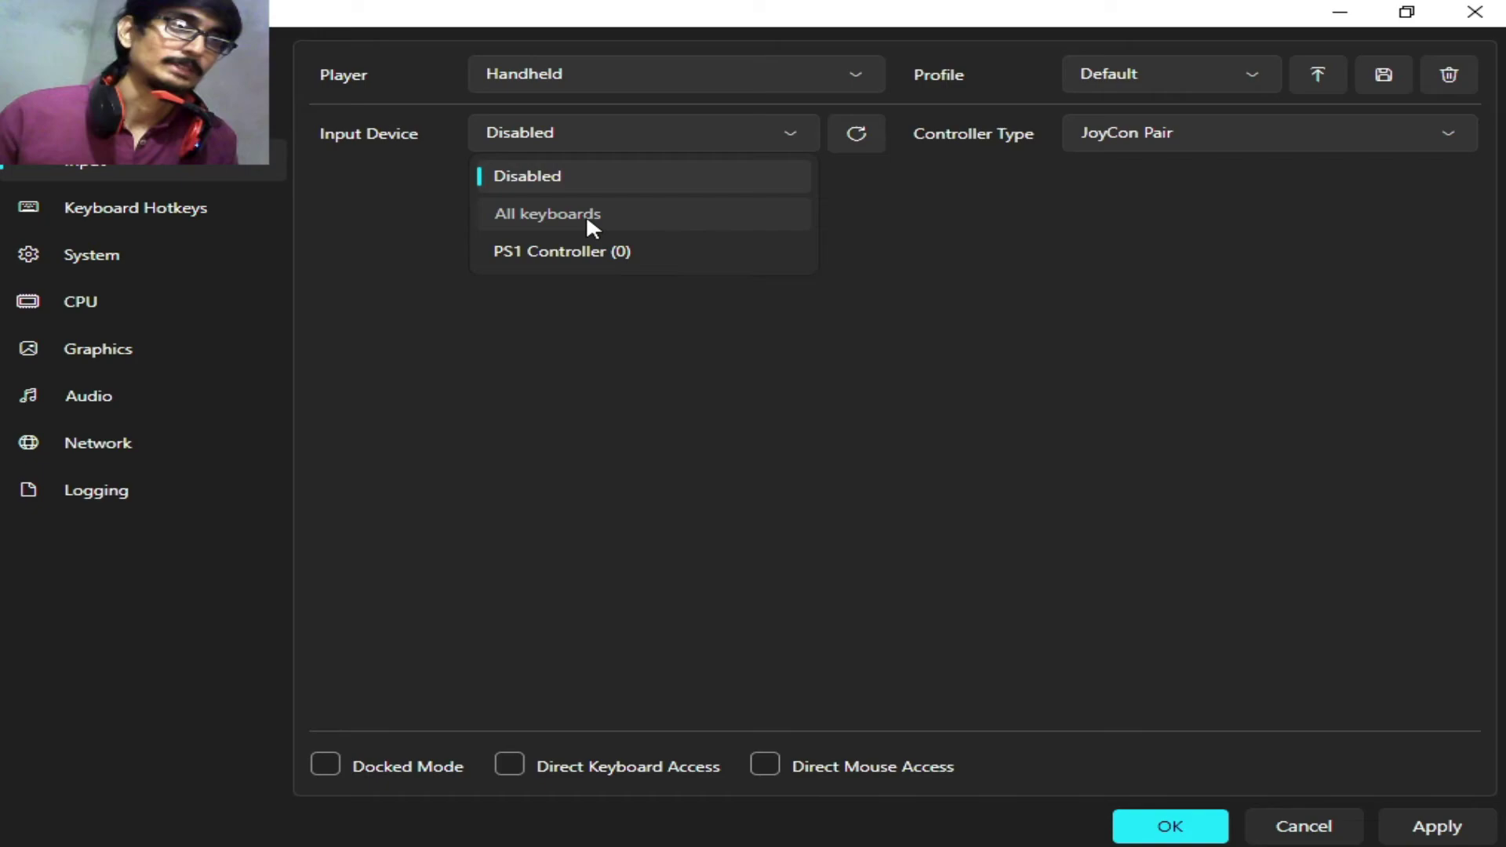
click(718, 137)
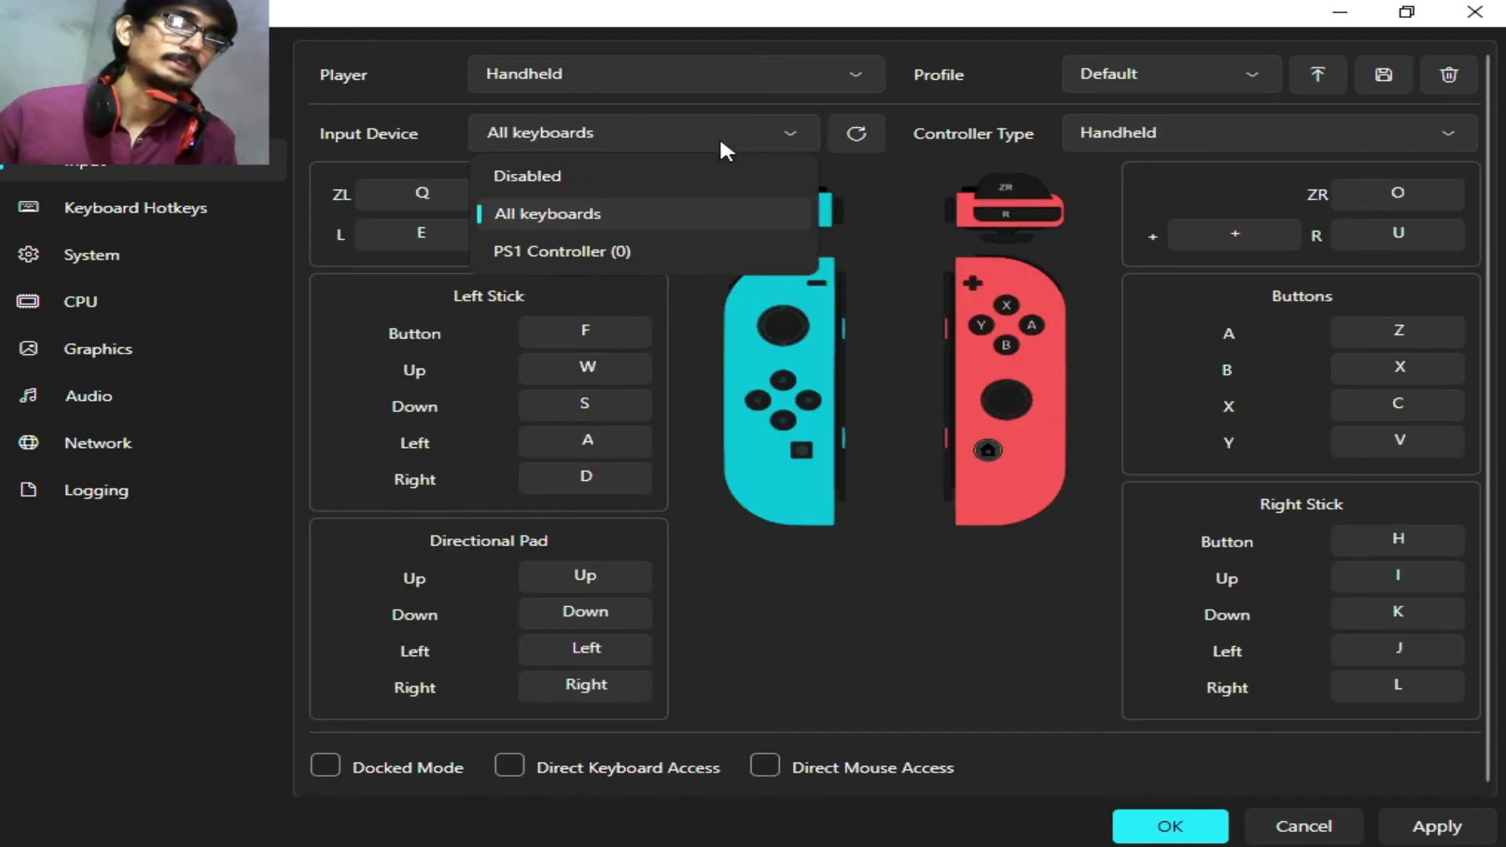
click(598, 245)
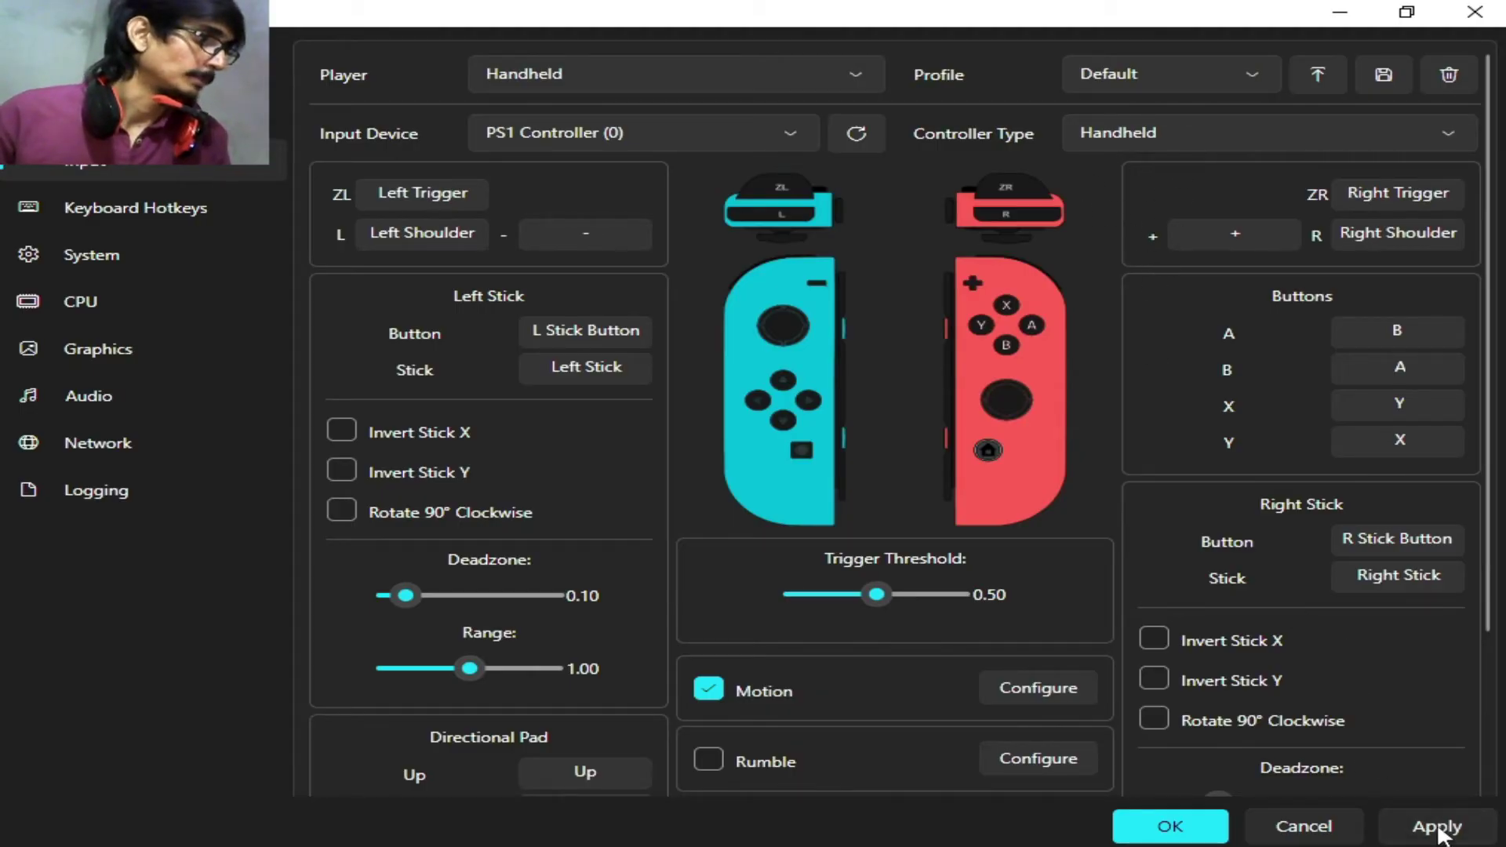
click(1169, 825)
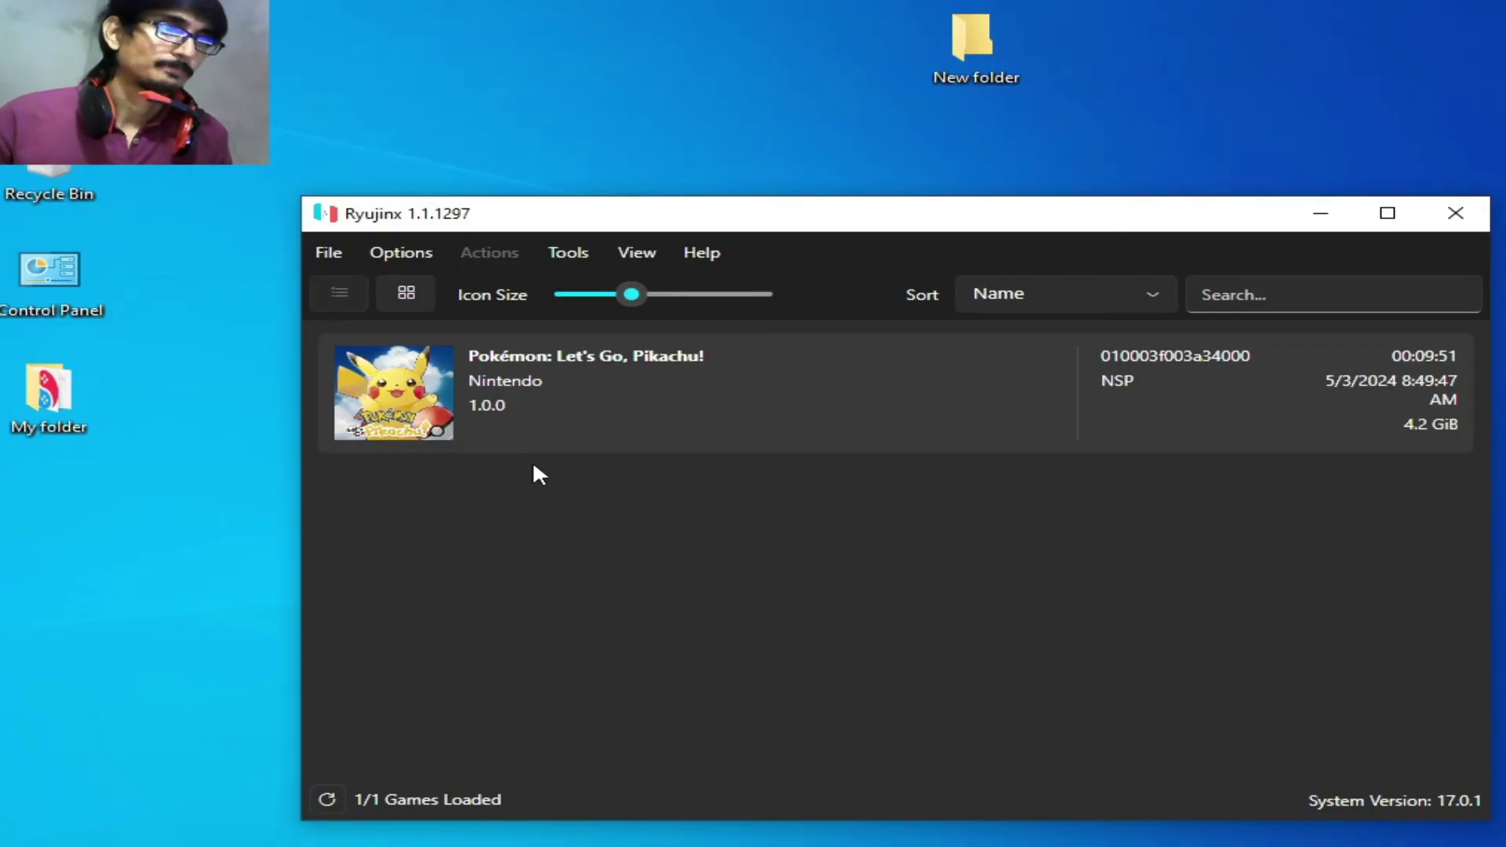
click(404, 253)
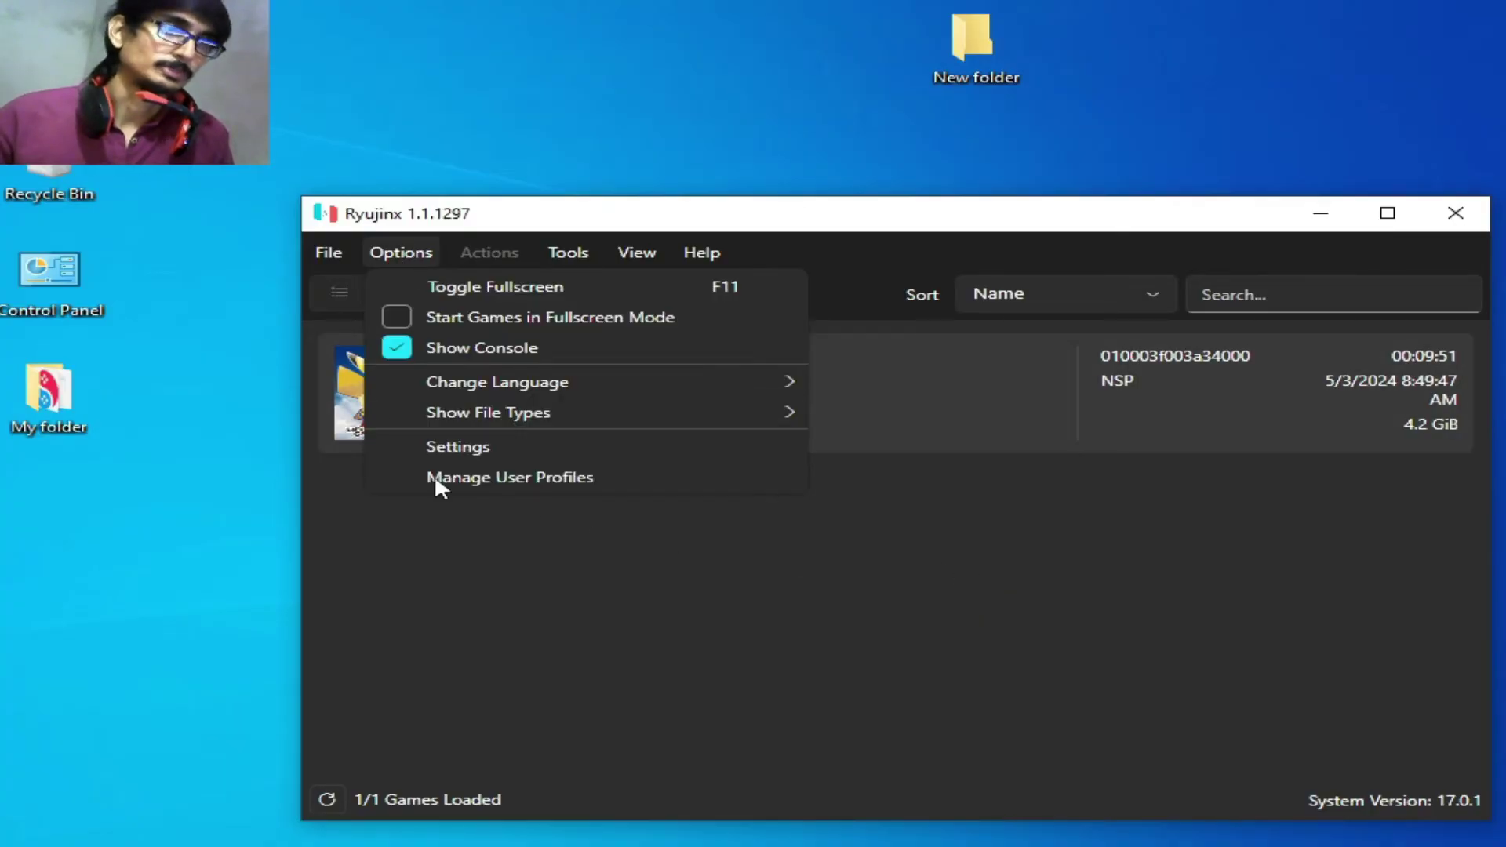
click(462, 447)
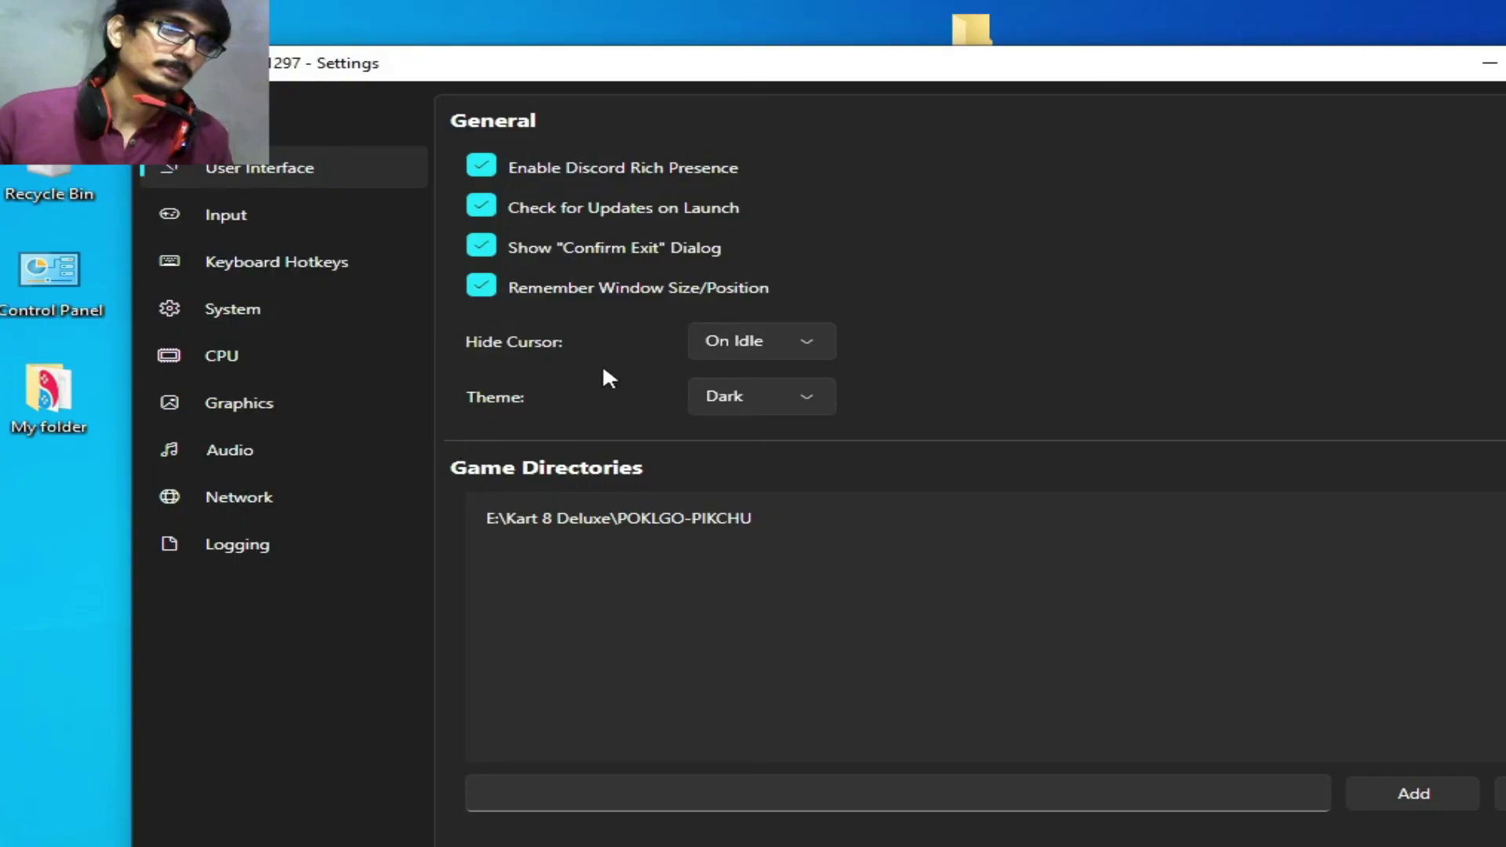
click(235, 206)
click(977, 129)
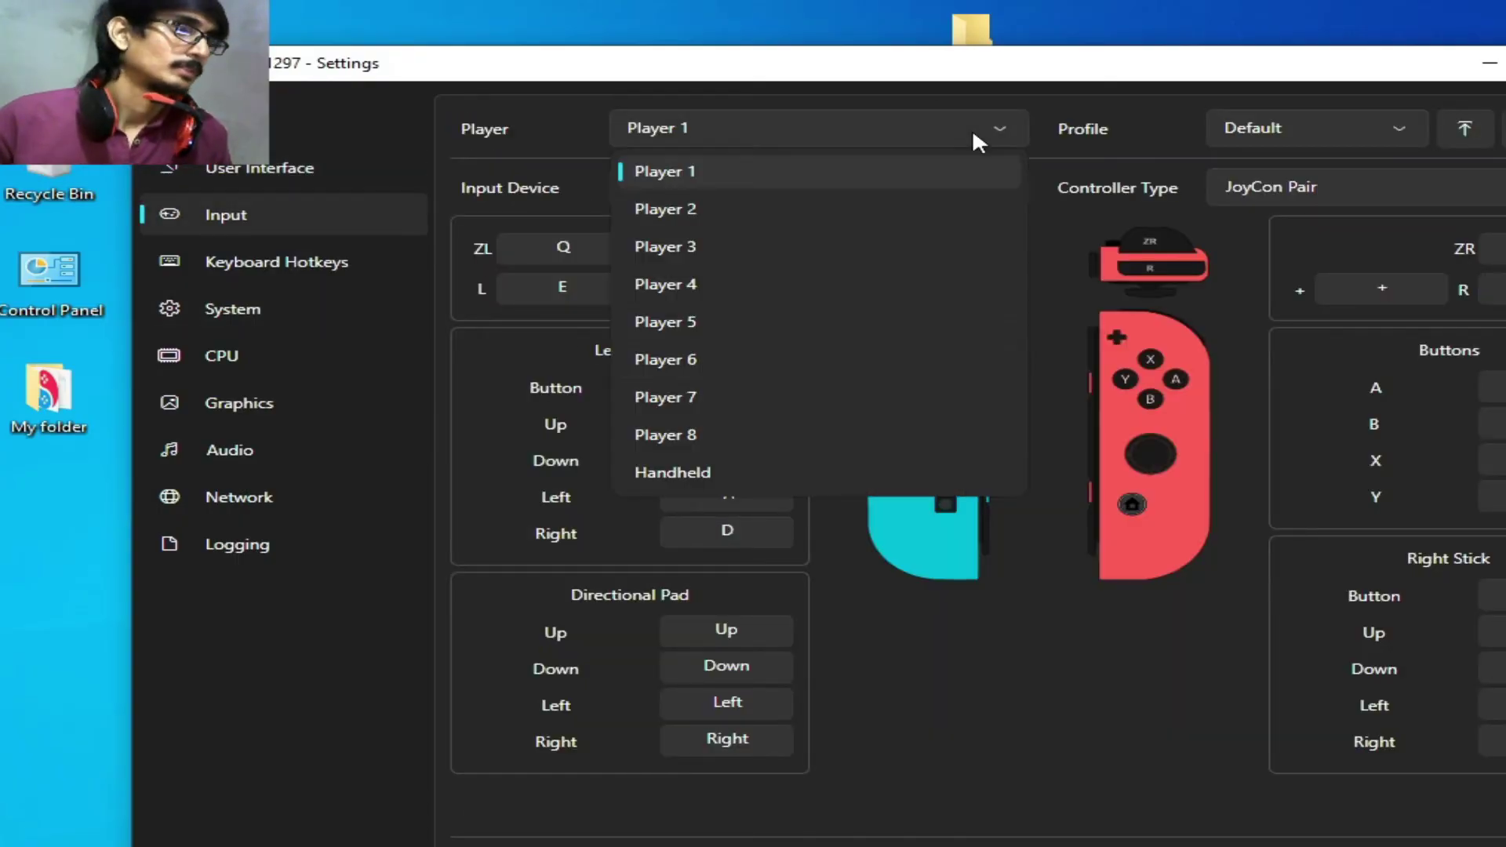
click(667, 472)
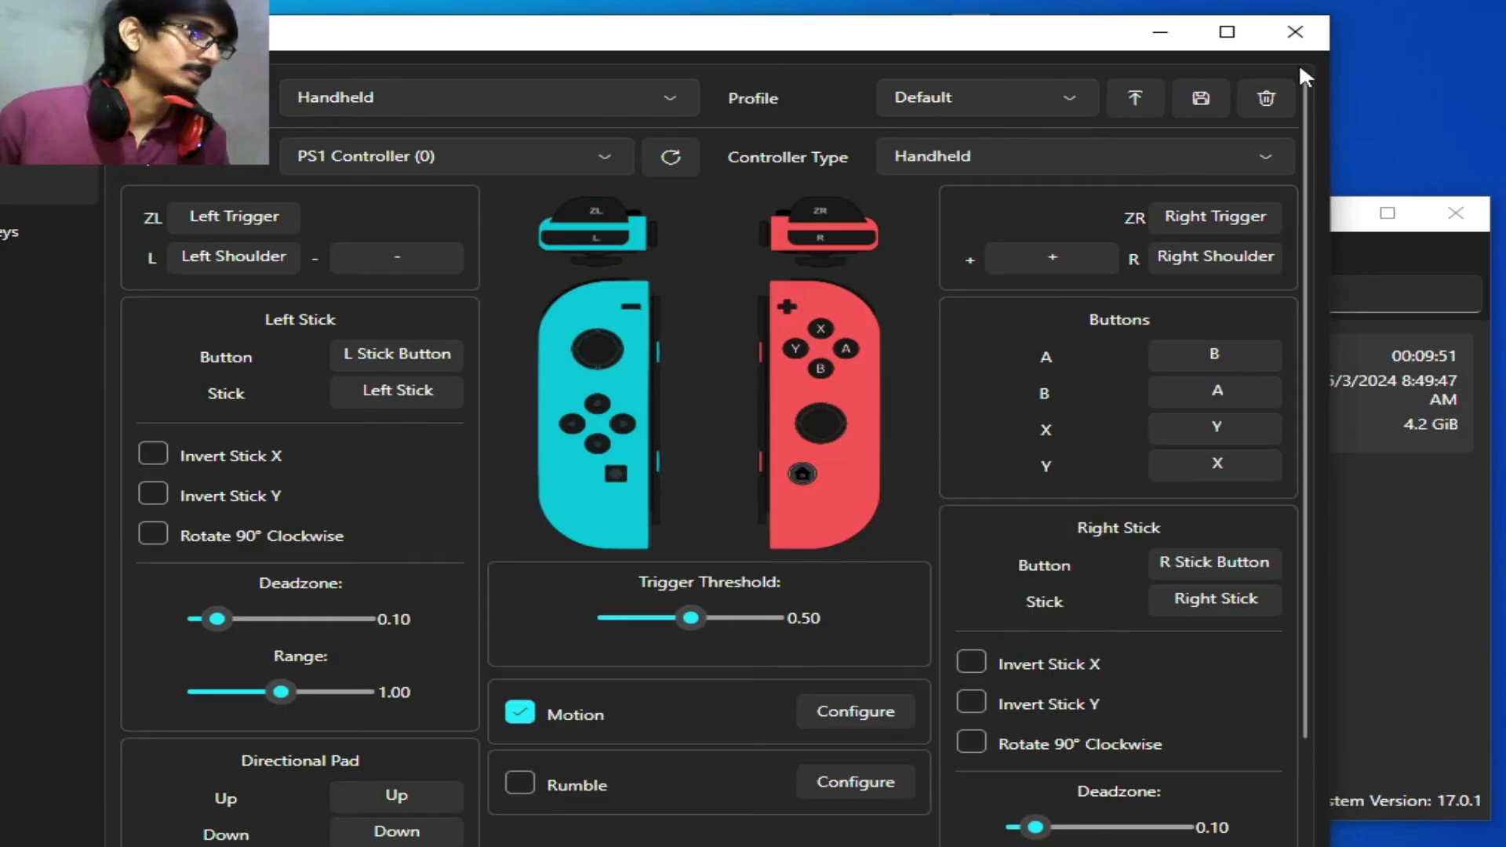
drag(1087, 49, 1093, 34)
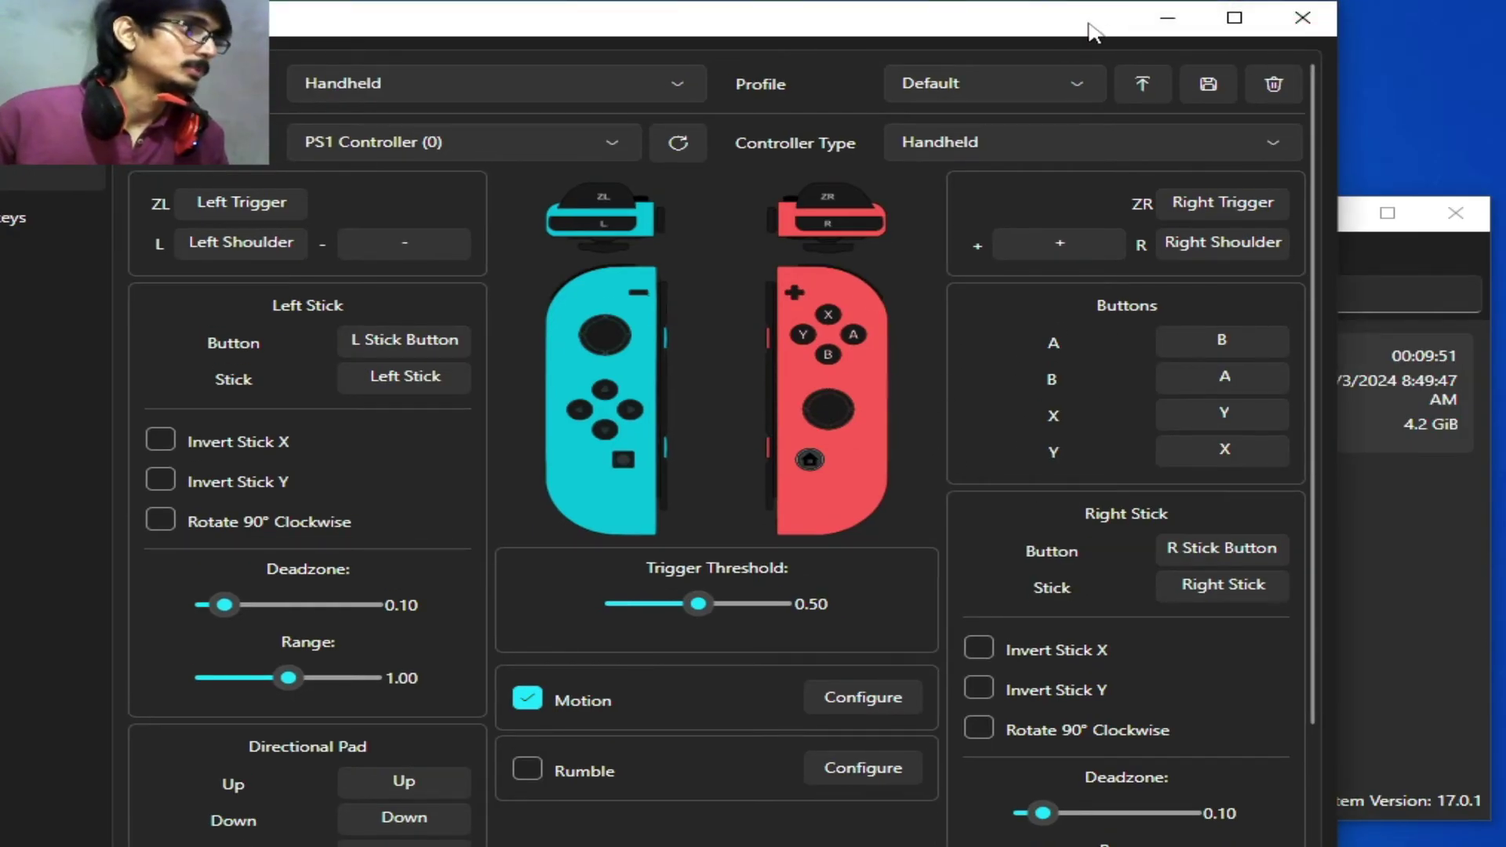
click(1234, 19)
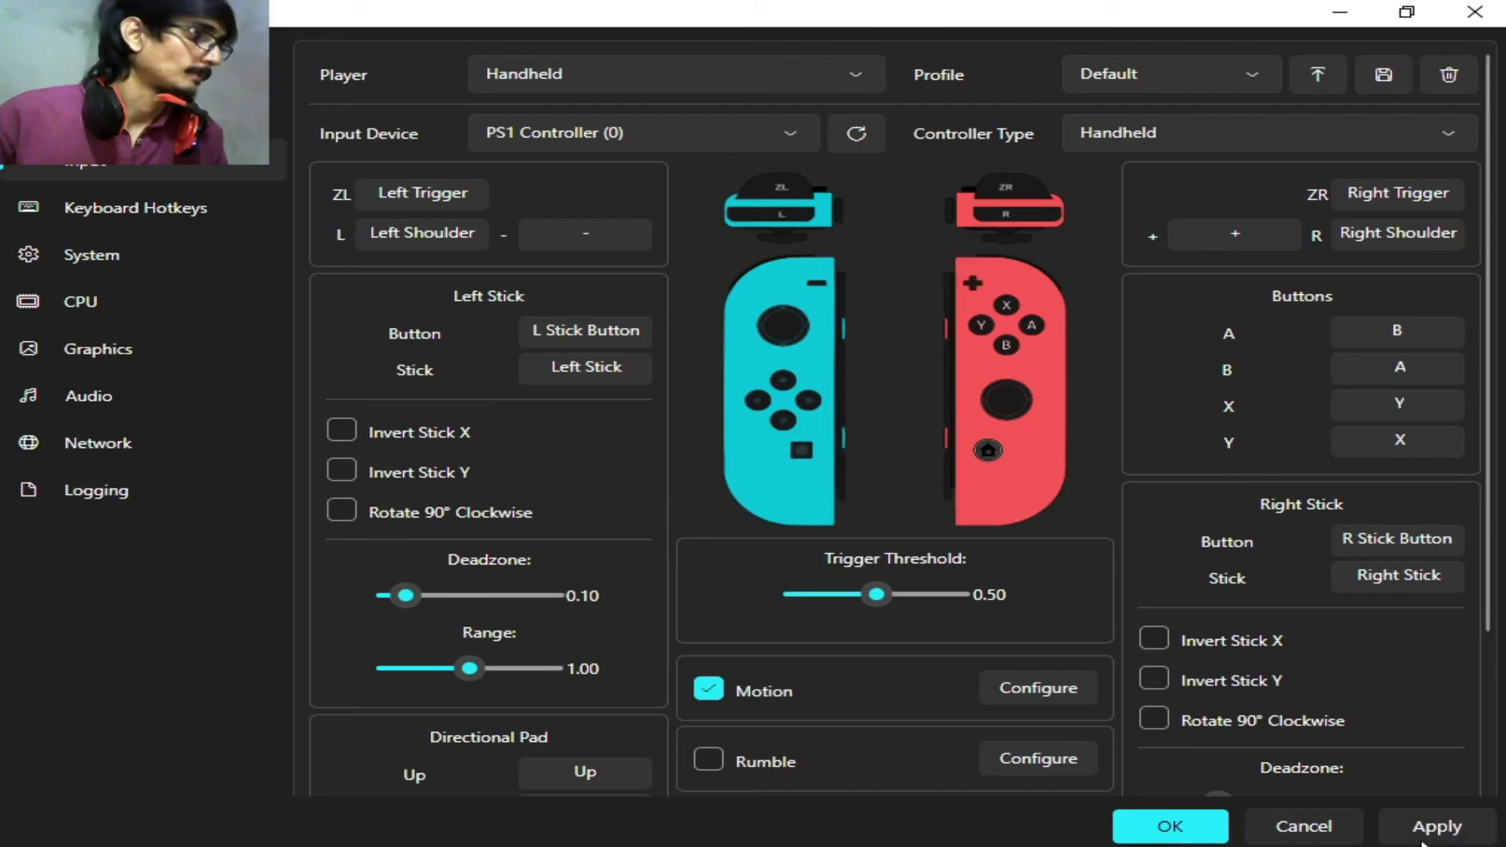
click(1189, 834)
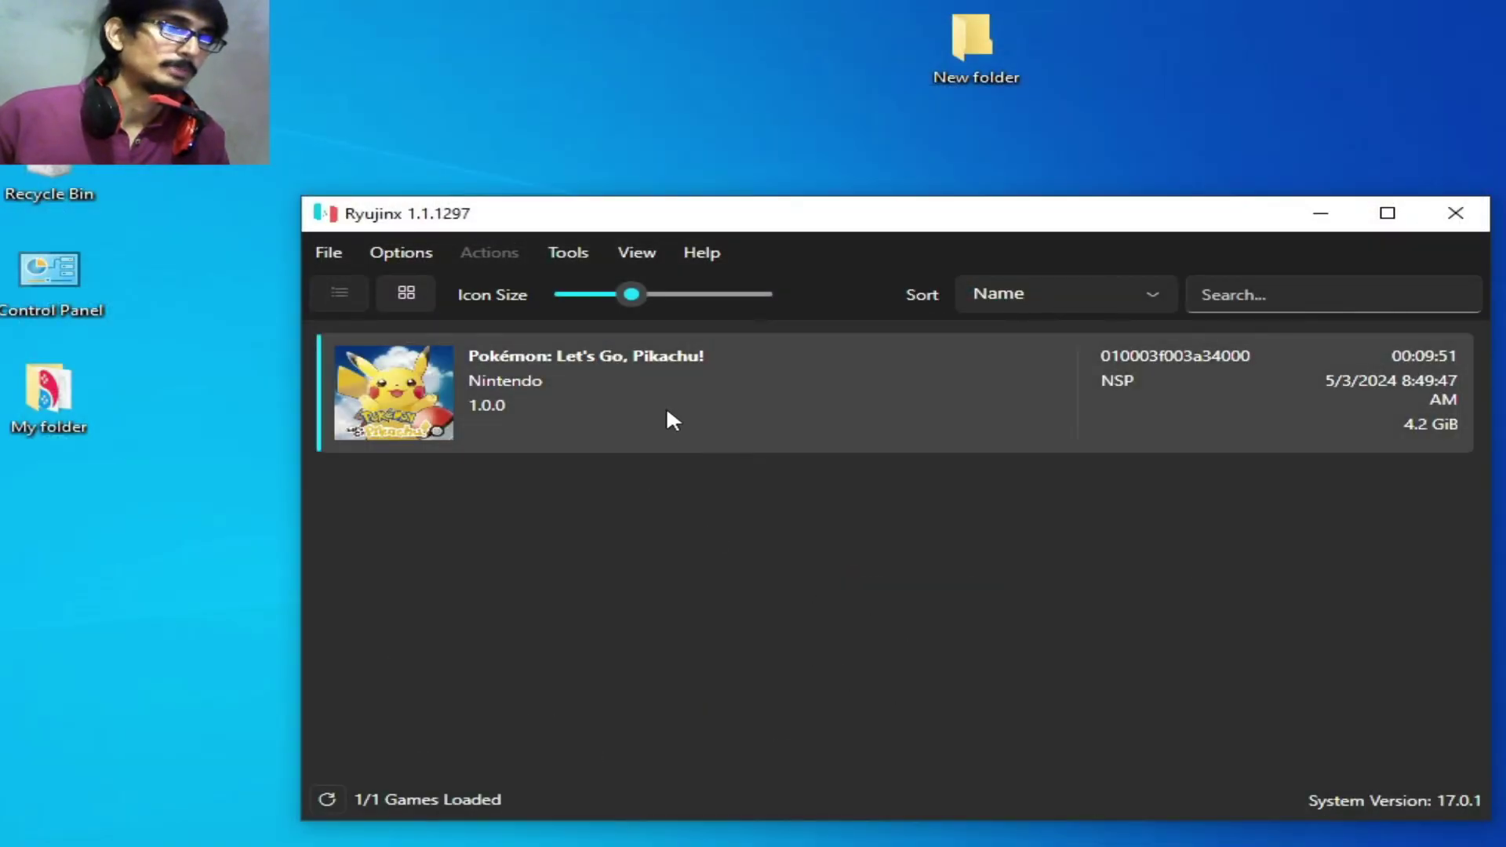
Launch Pokémon: Let's Go, Pikachu! and pick and confirm the Handheld controller in-game
double_click(668, 411)
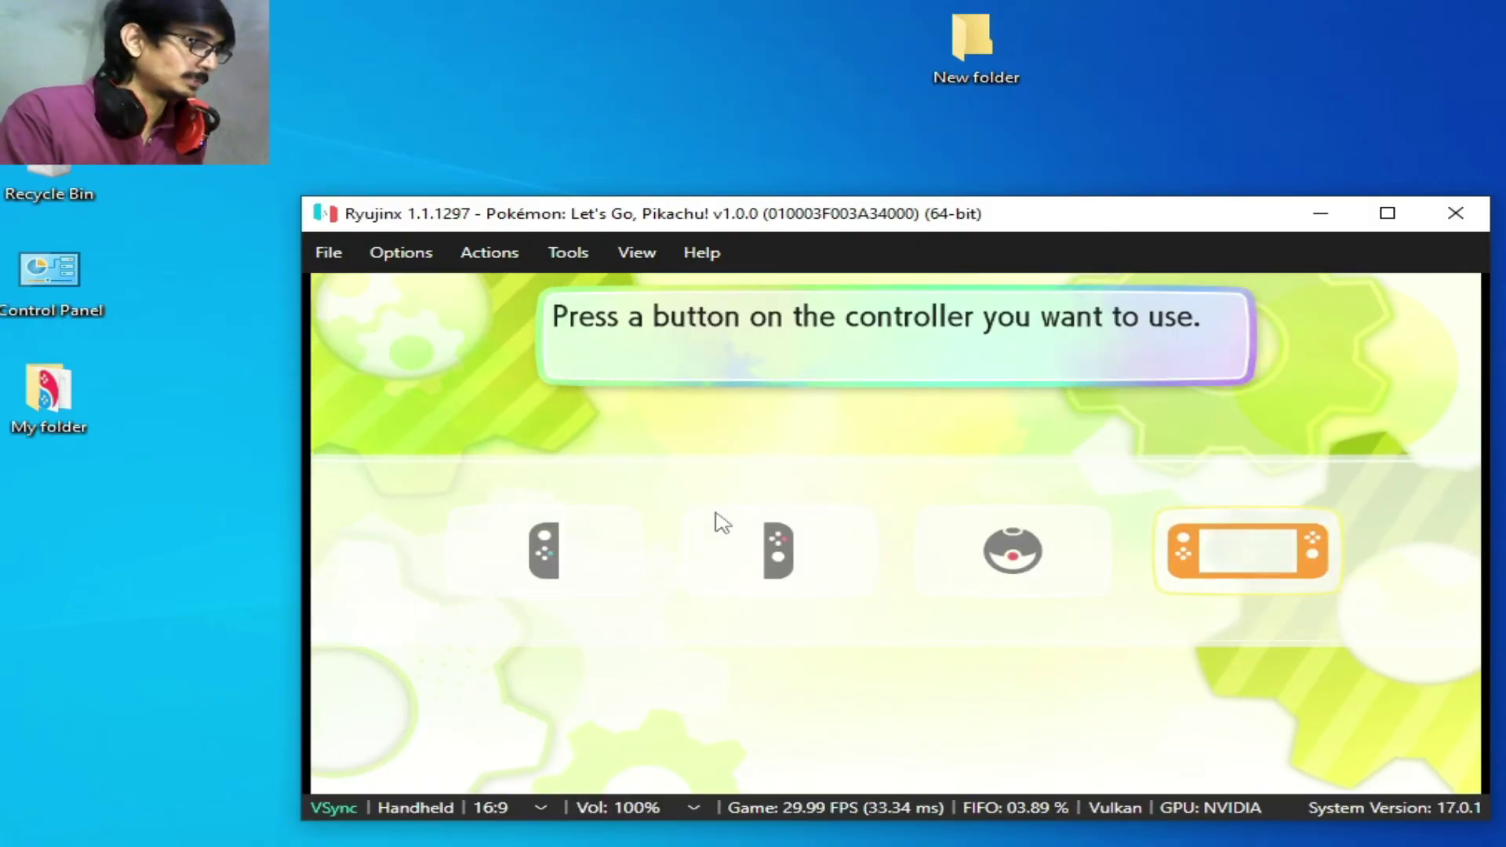
key(z)
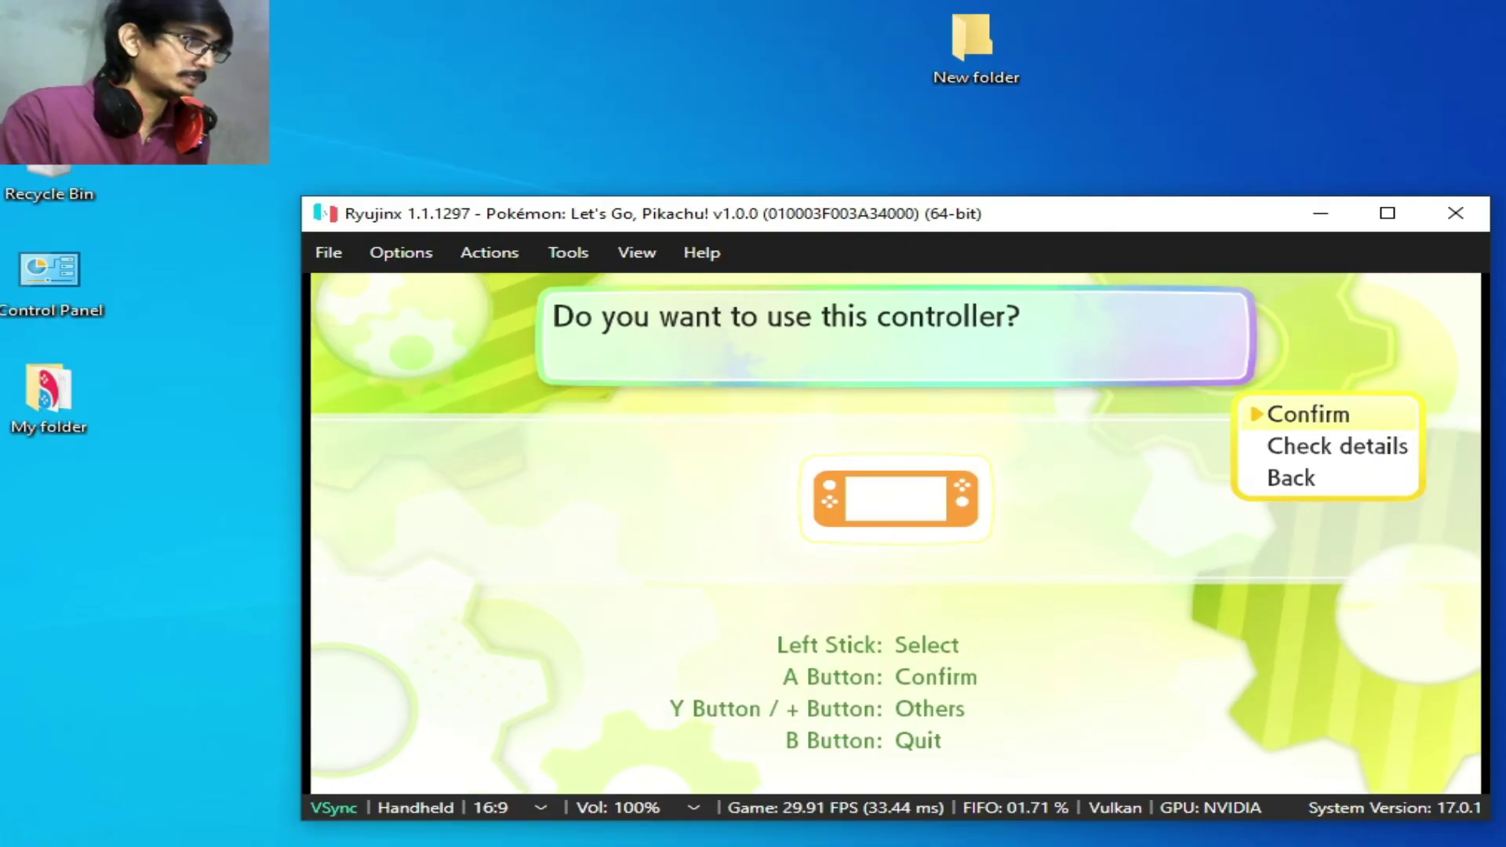
key(Up)
key(z)
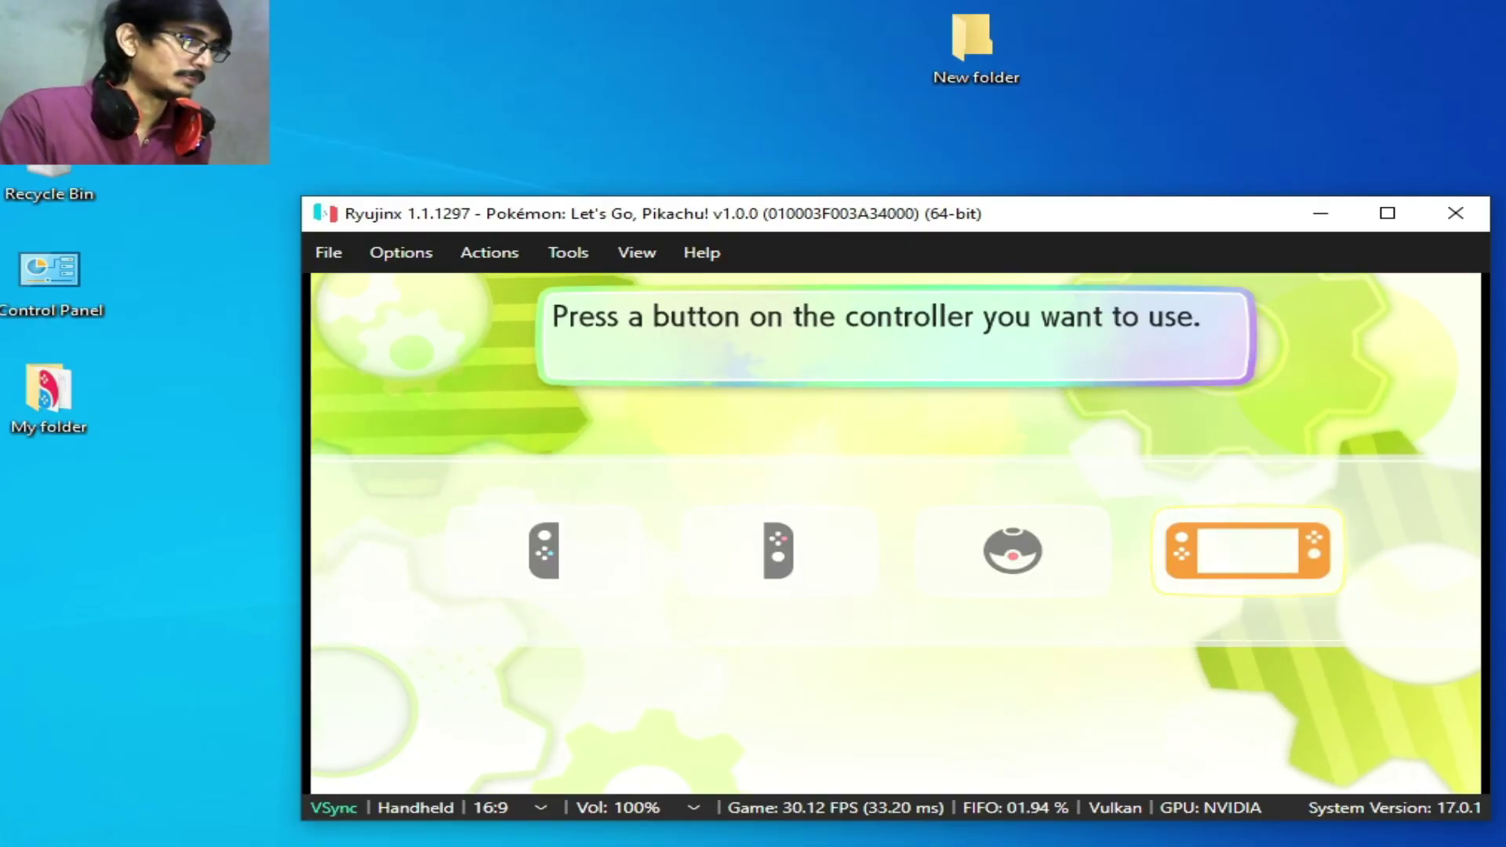
key(z)
key(Up)
key(z)
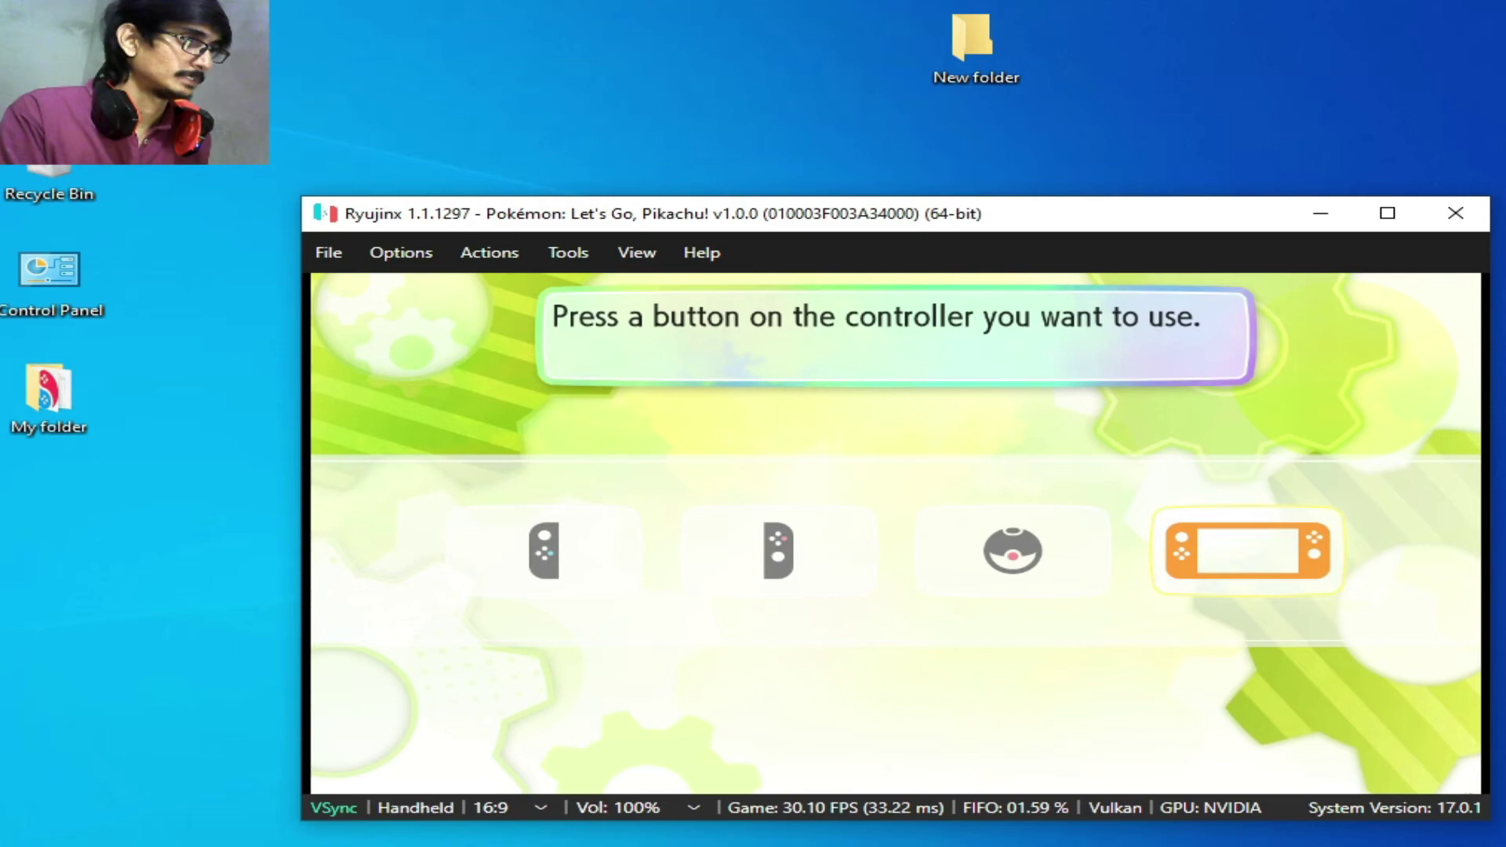
key(z)
key(z)
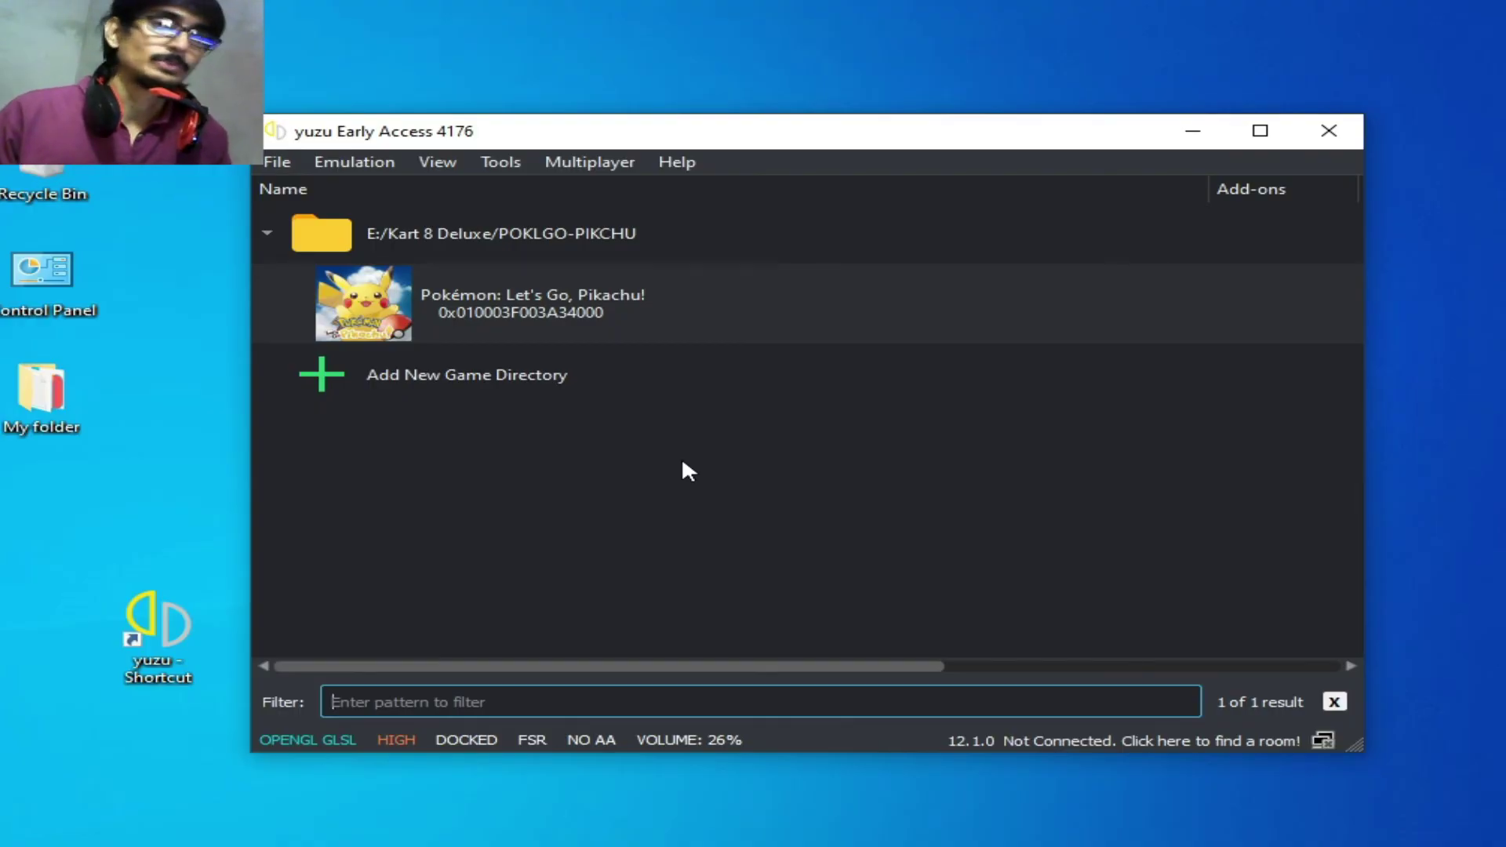
Start Pokémon: Let's Go, Pikachu! in yuzu, then stop emulation via Emulation > Stop and confirm
double_click(656, 306)
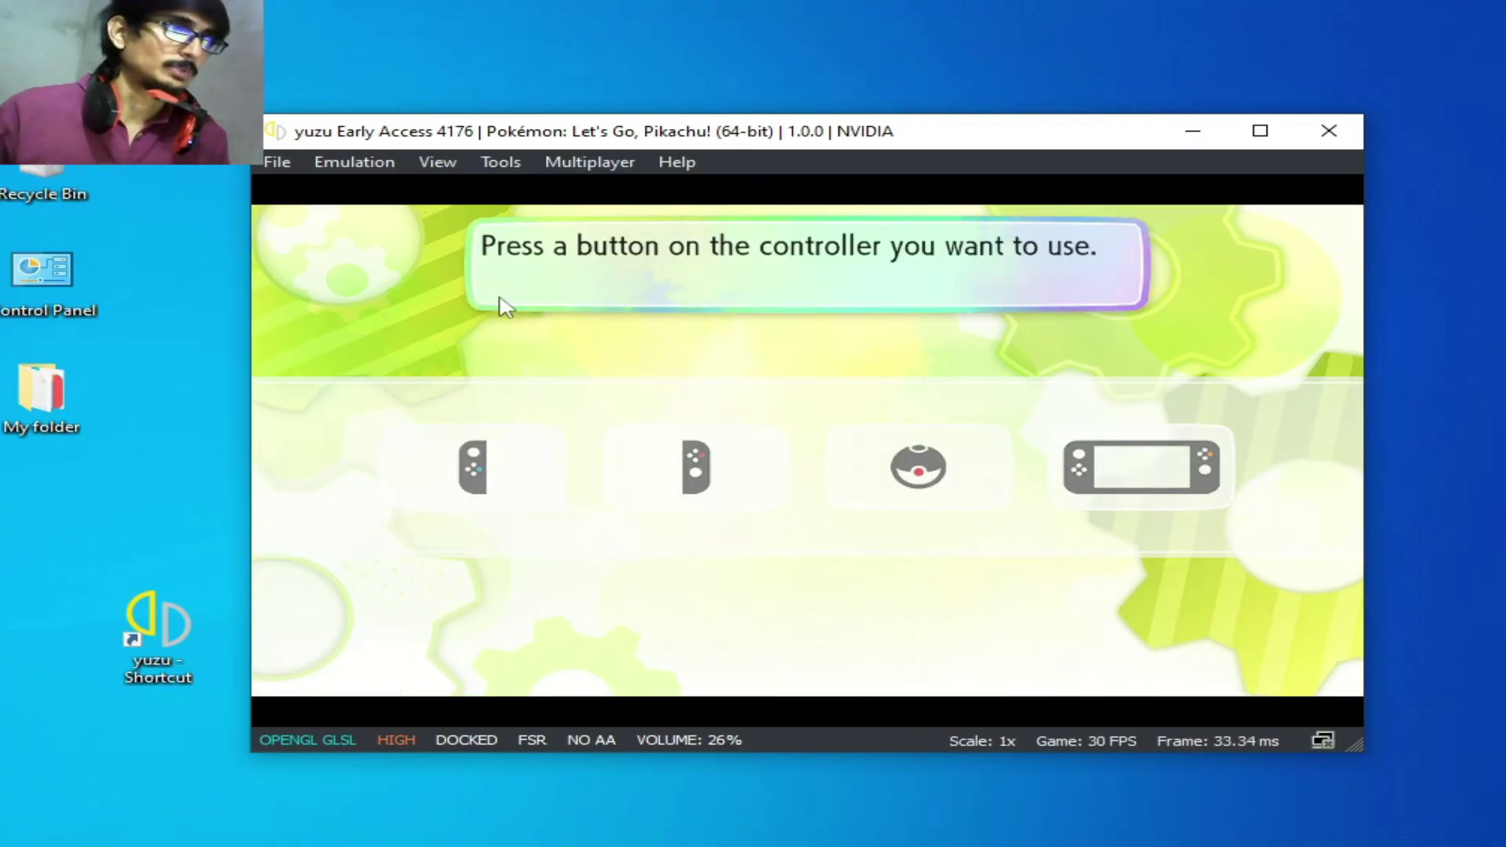
click(357, 162)
click(383, 223)
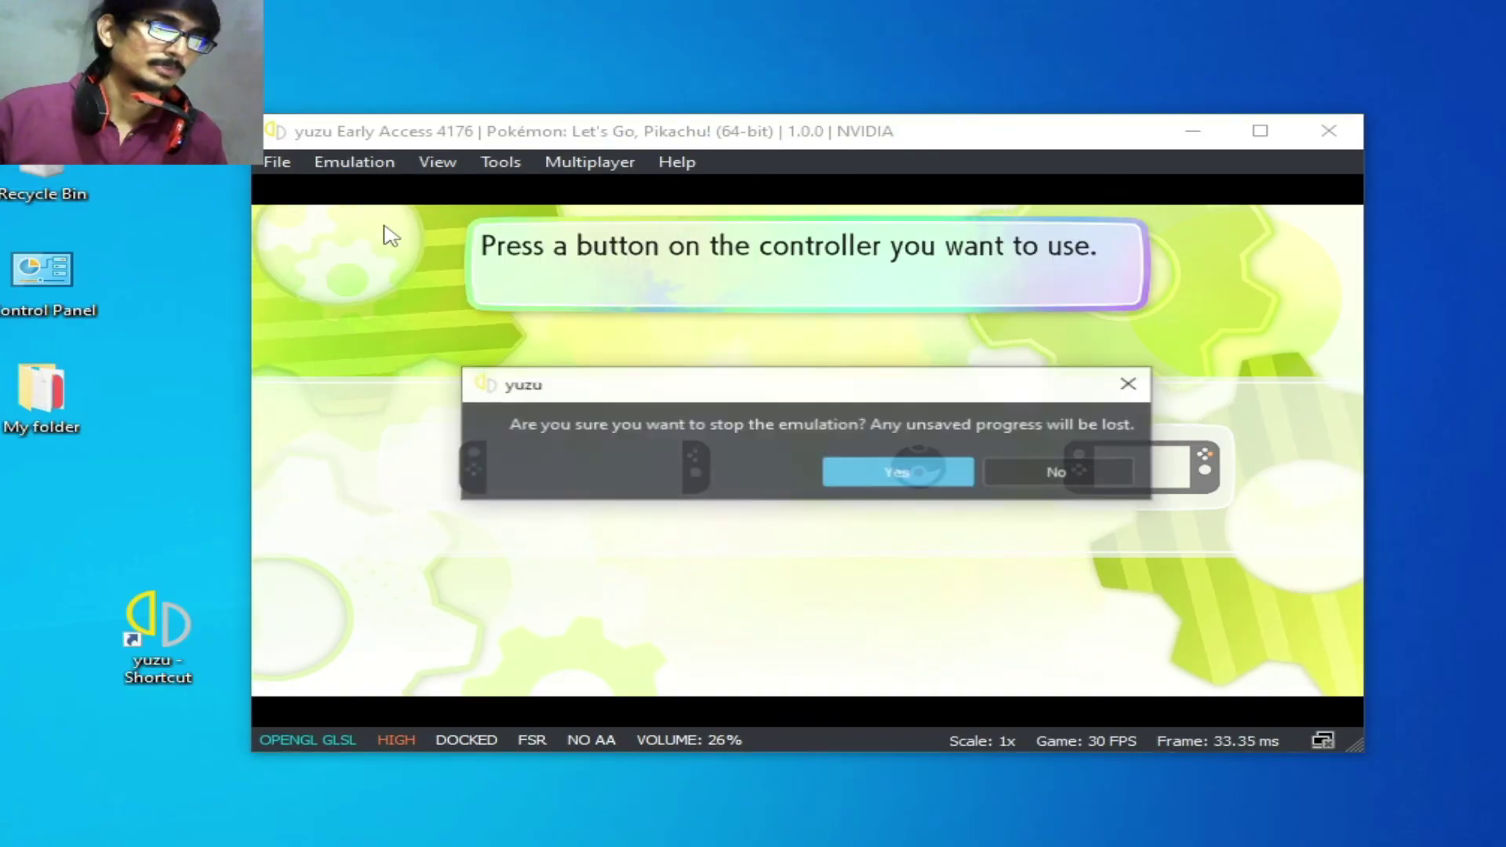
click(889, 474)
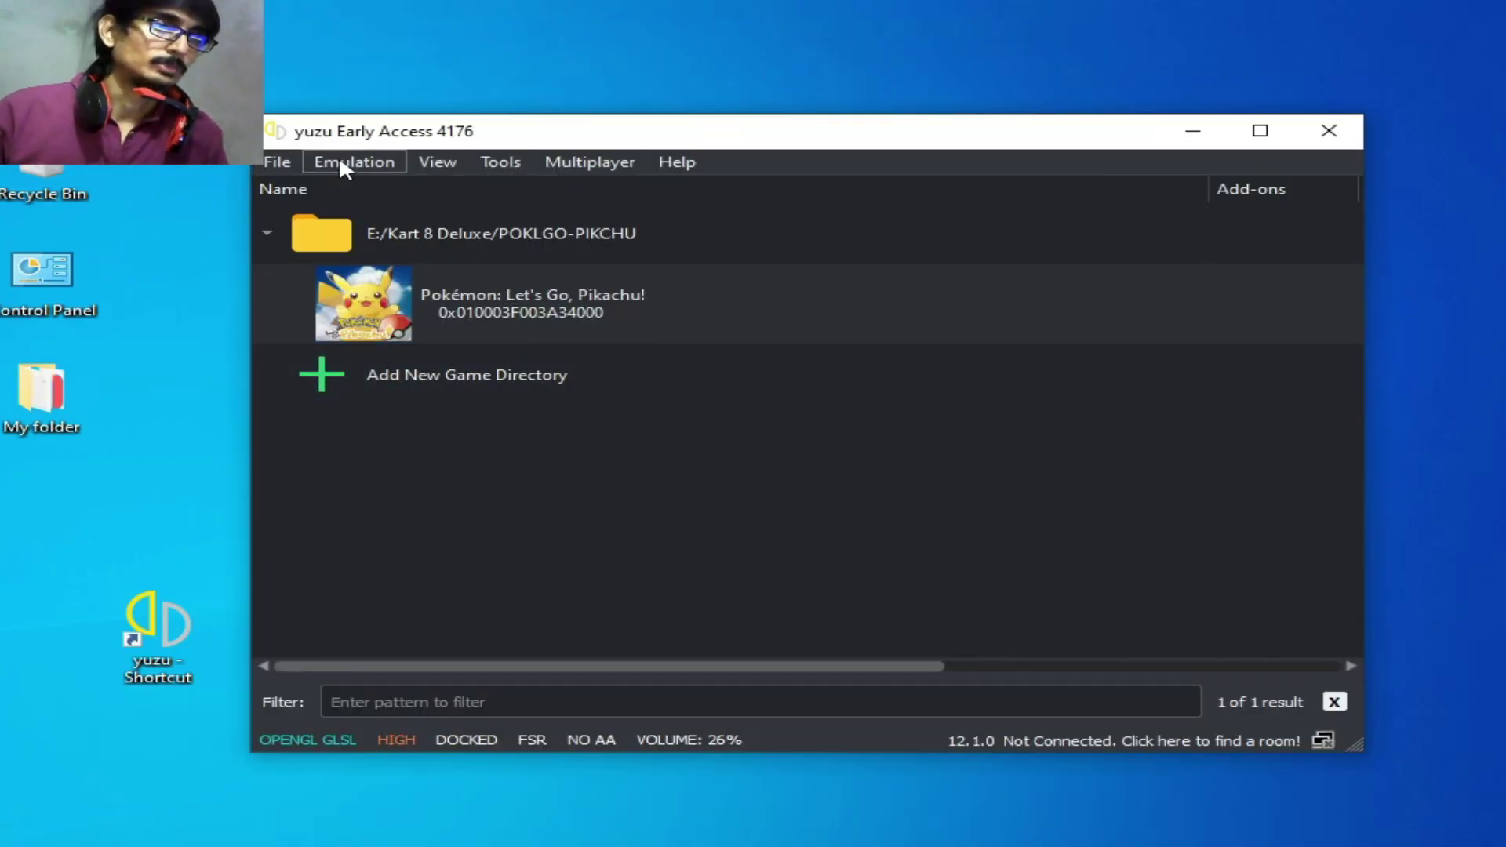
Open yuzu's Emulation > Configure dialog on the Controls page
click(339, 156)
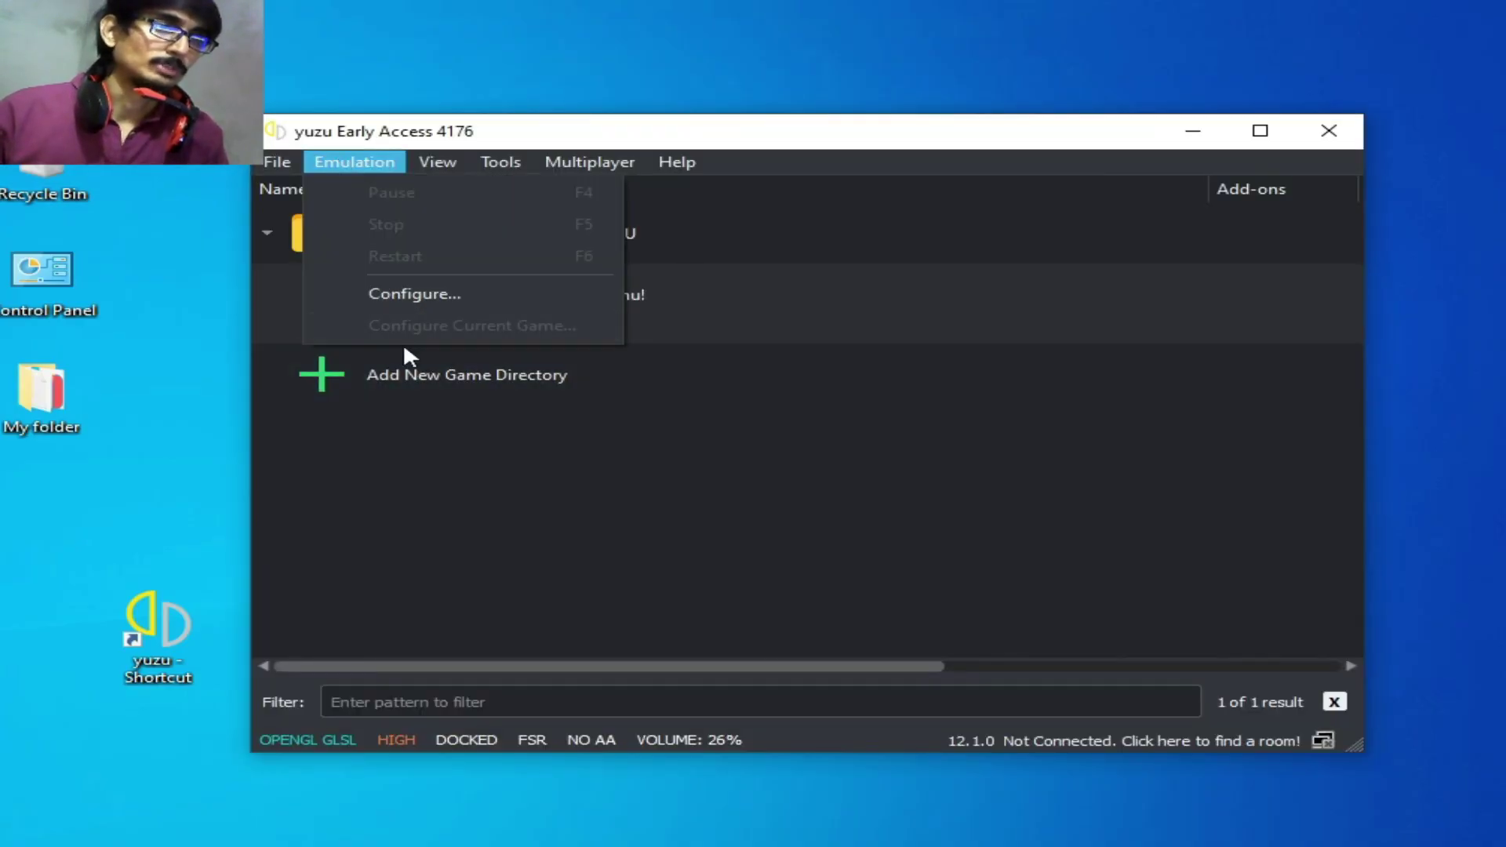
click(413, 297)
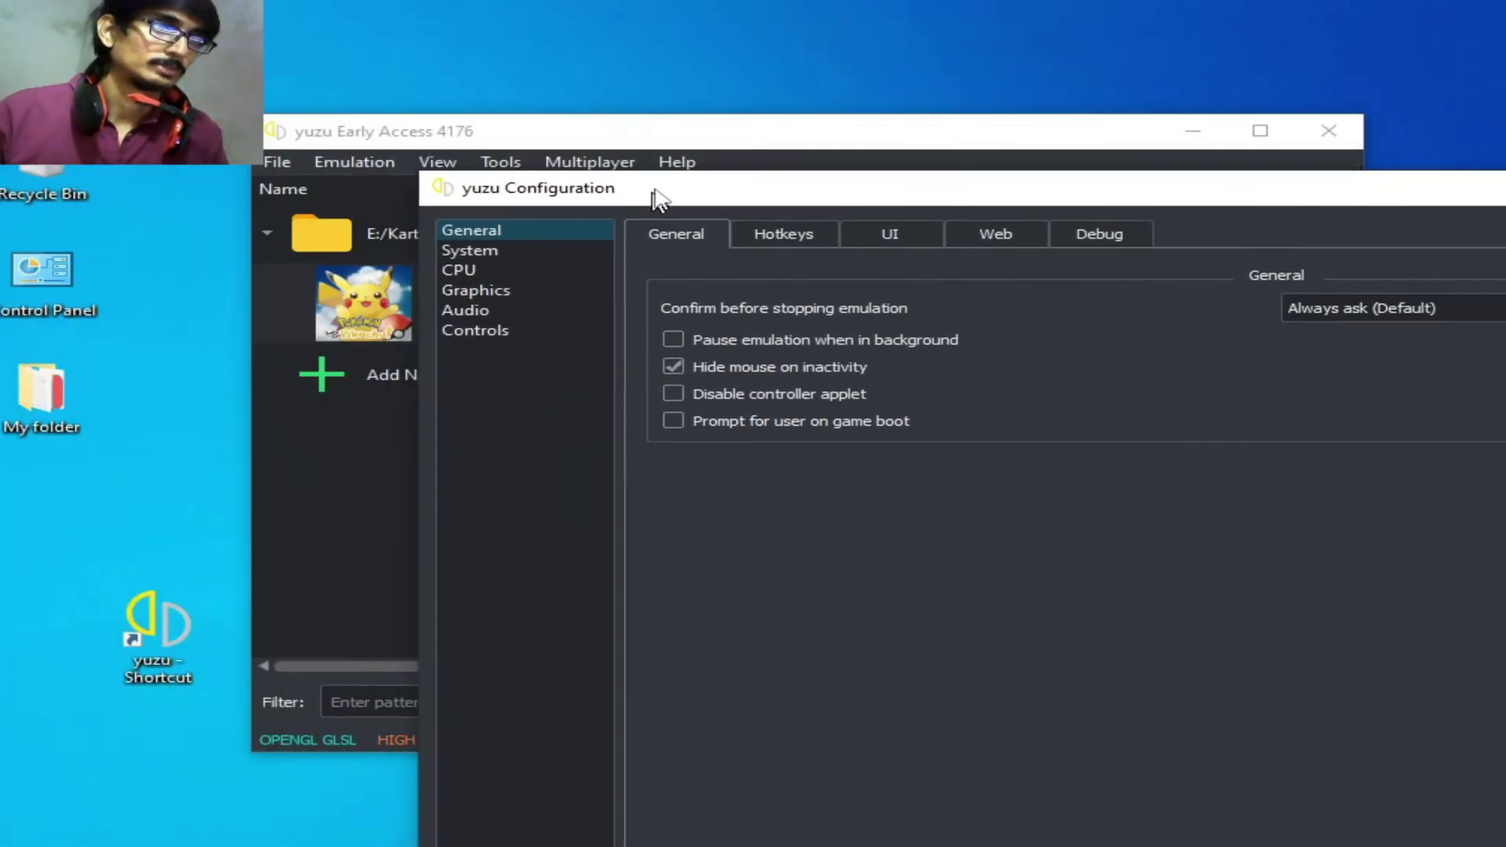
click(509, 330)
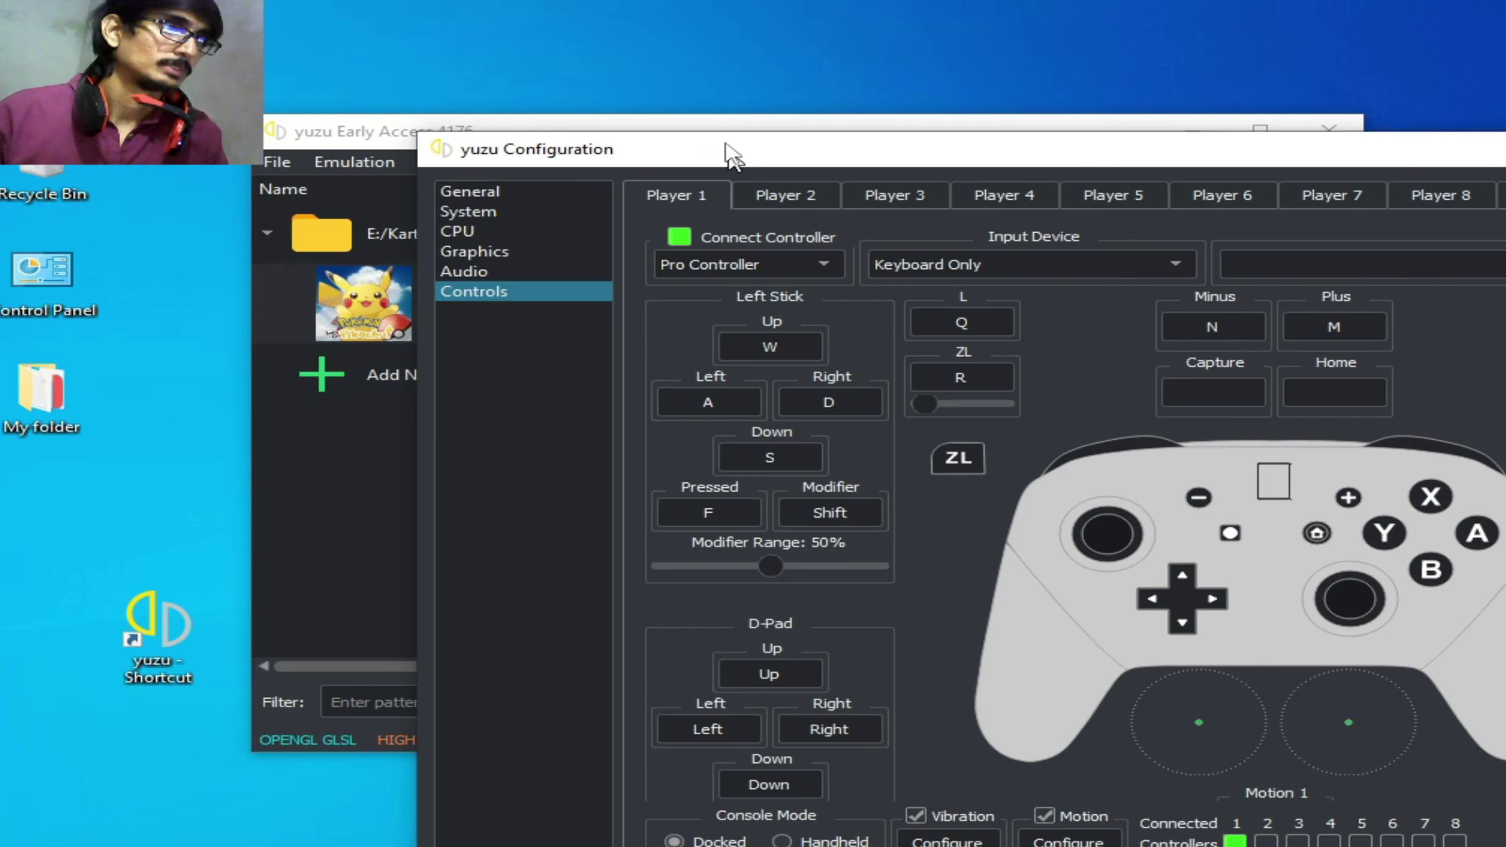
drag(725, 149, 665, 18)
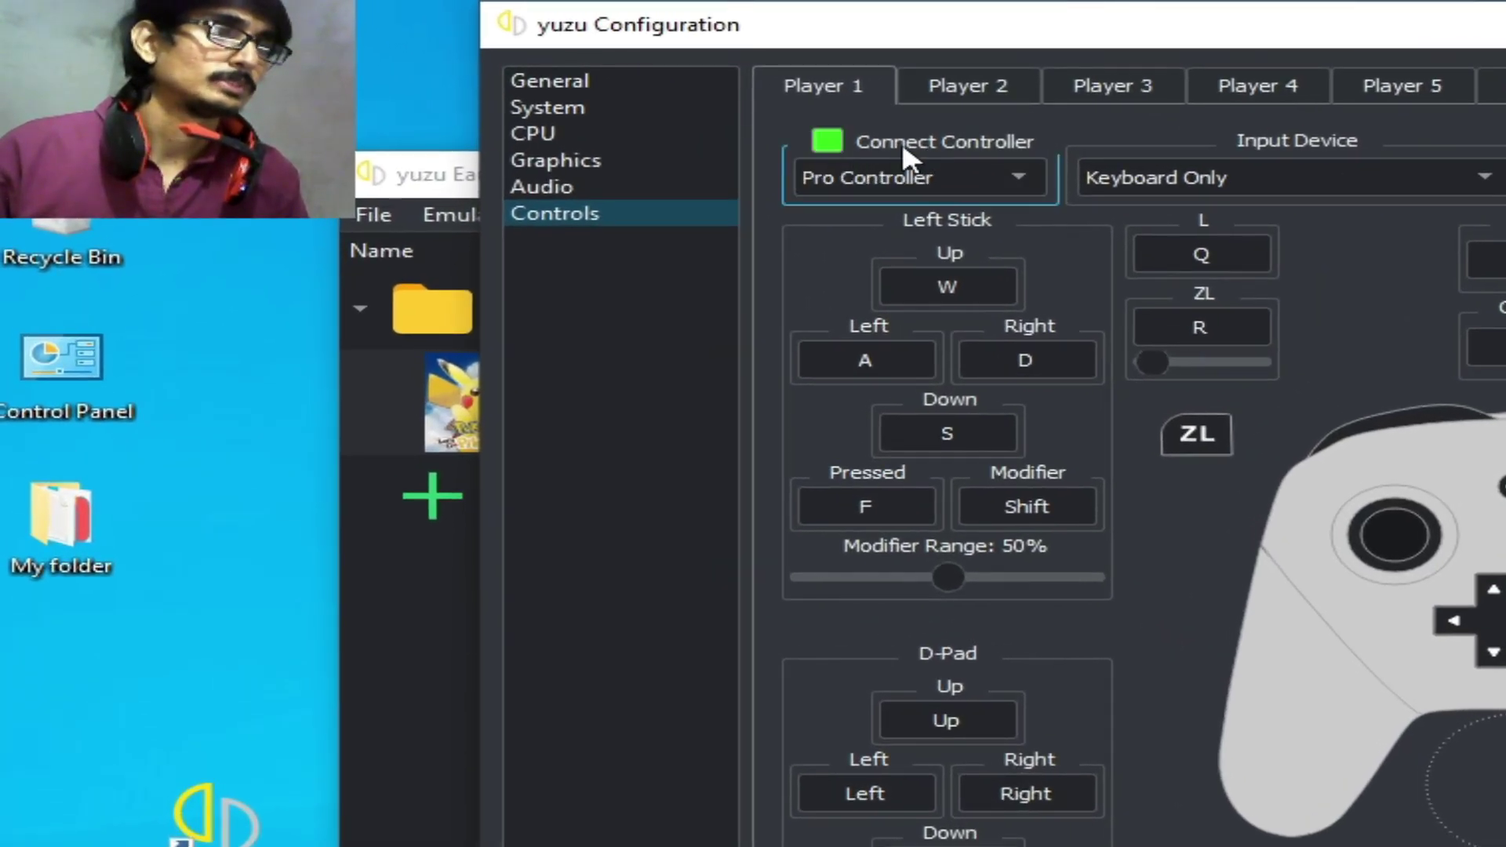
Make Player 1 a Handheld controller using DualShock 3 Controller 0 and save with OK
click(1000, 180)
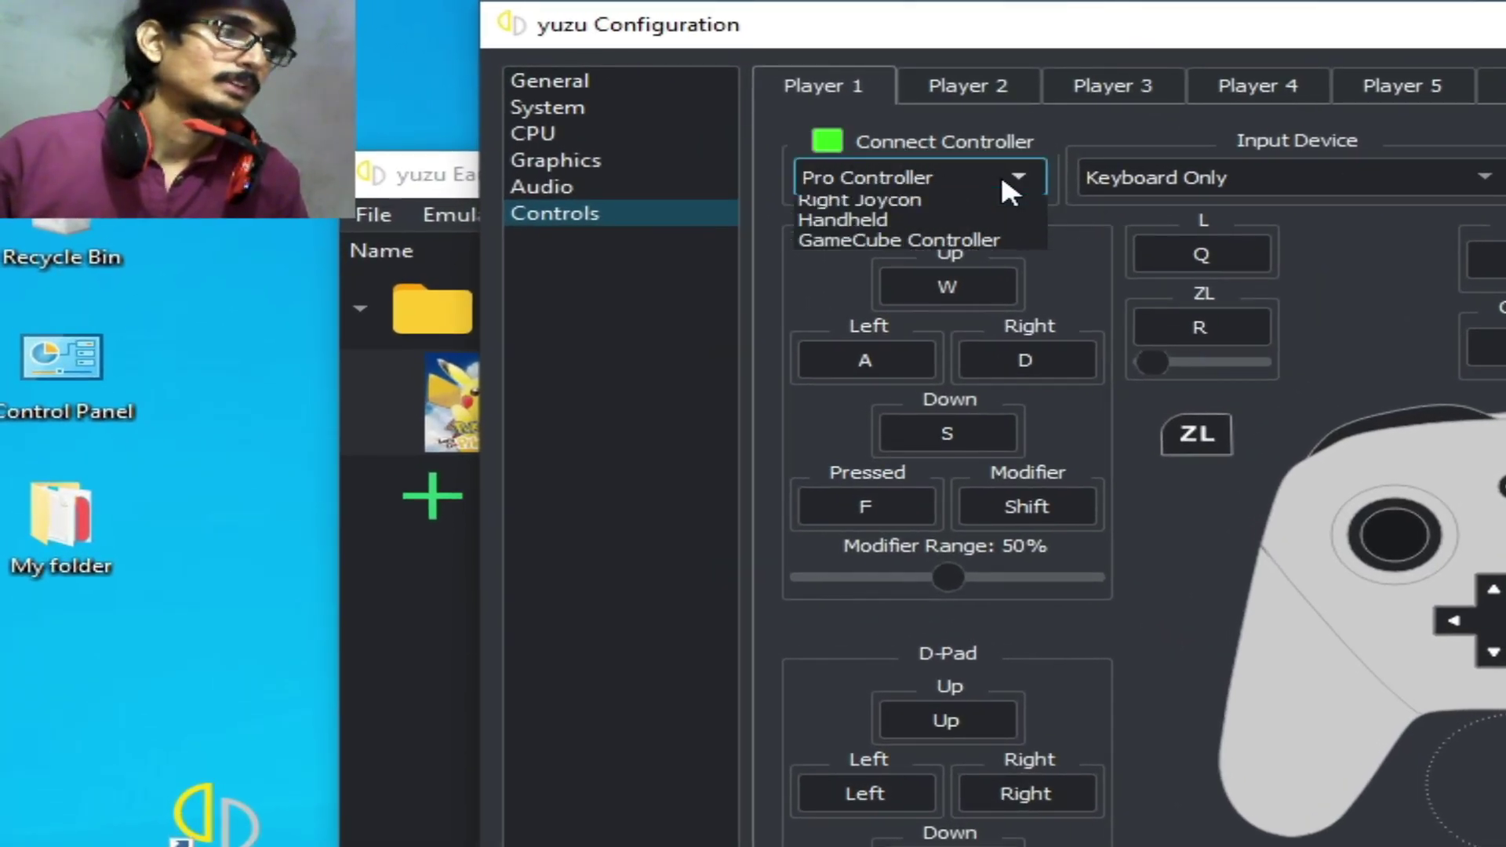
click(870, 289)
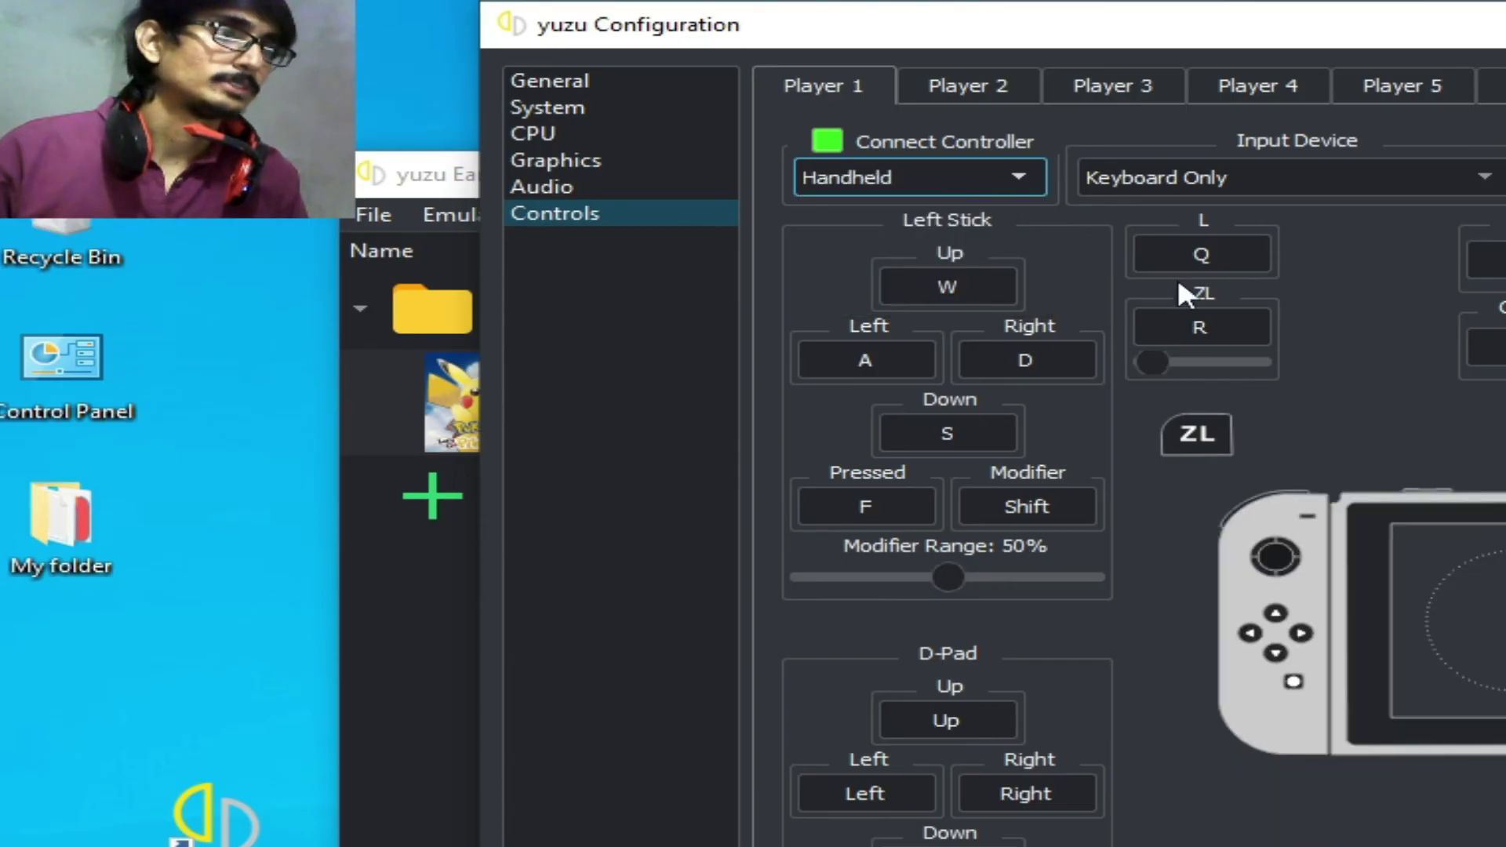
click(1274, 174)
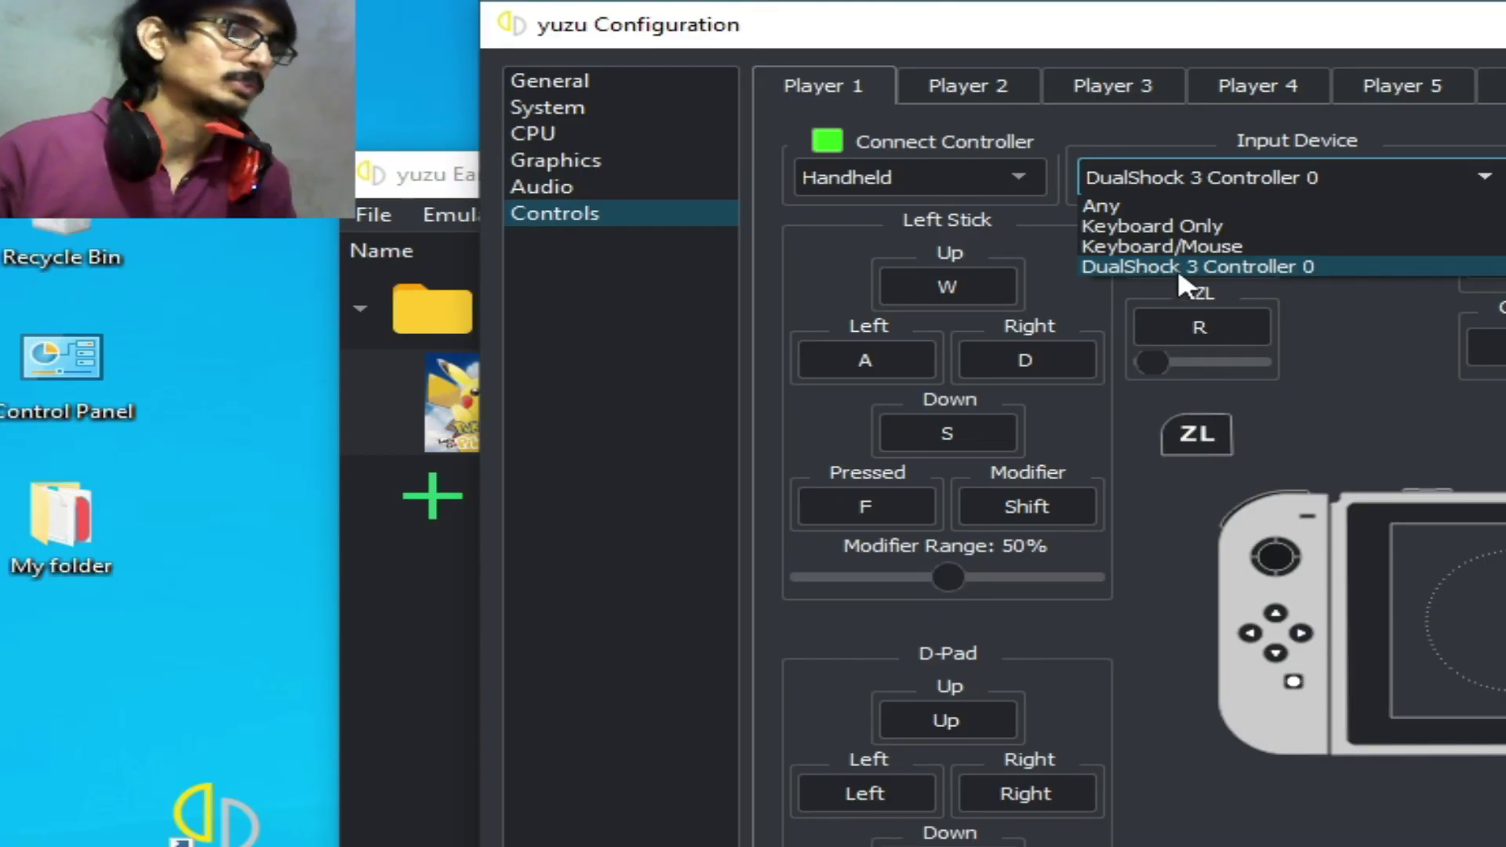
click(1239, 268)
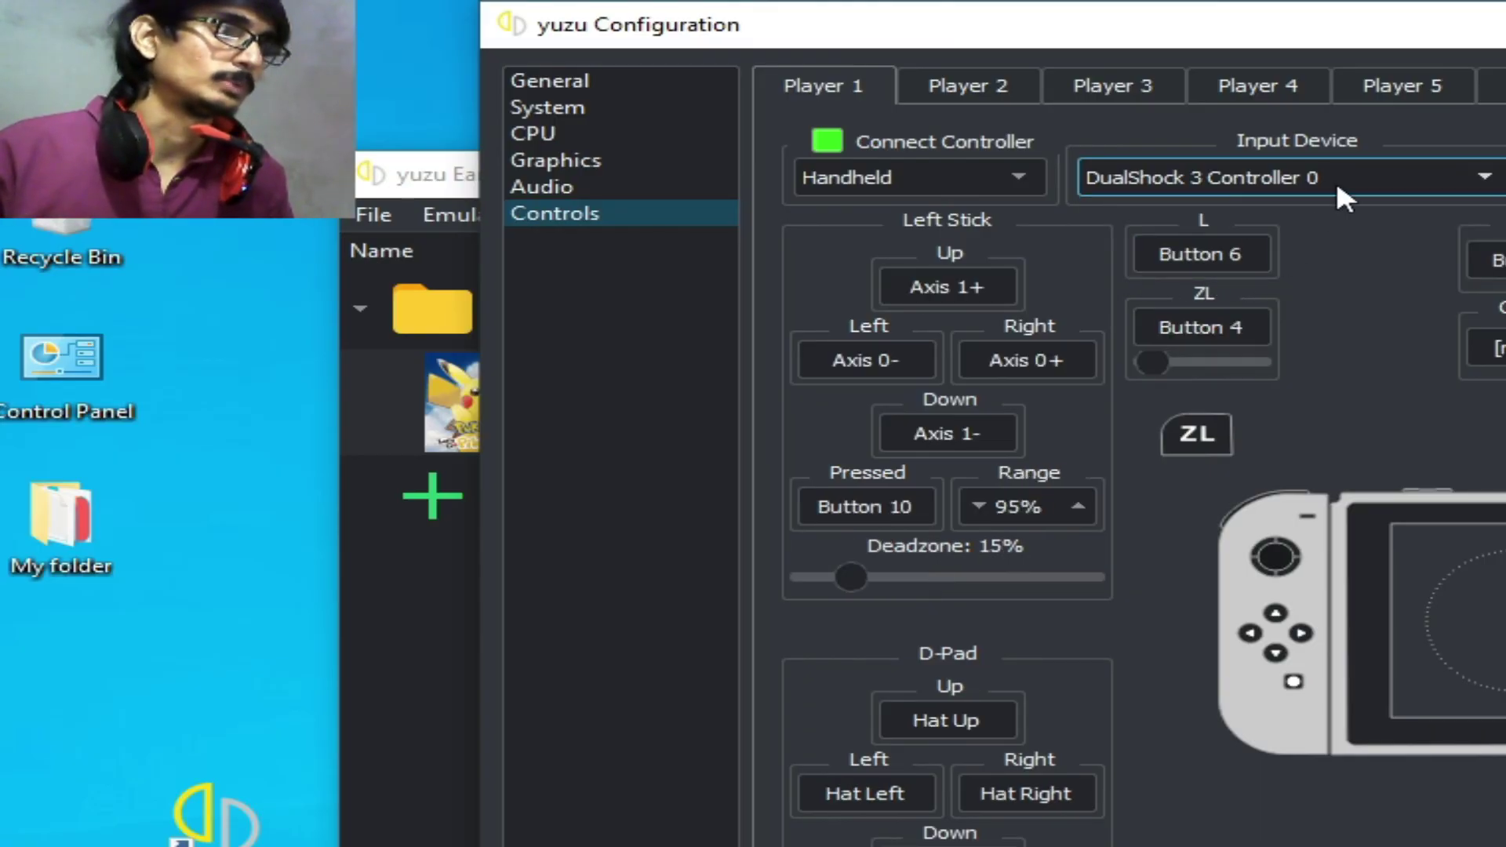
click(1357, 179)
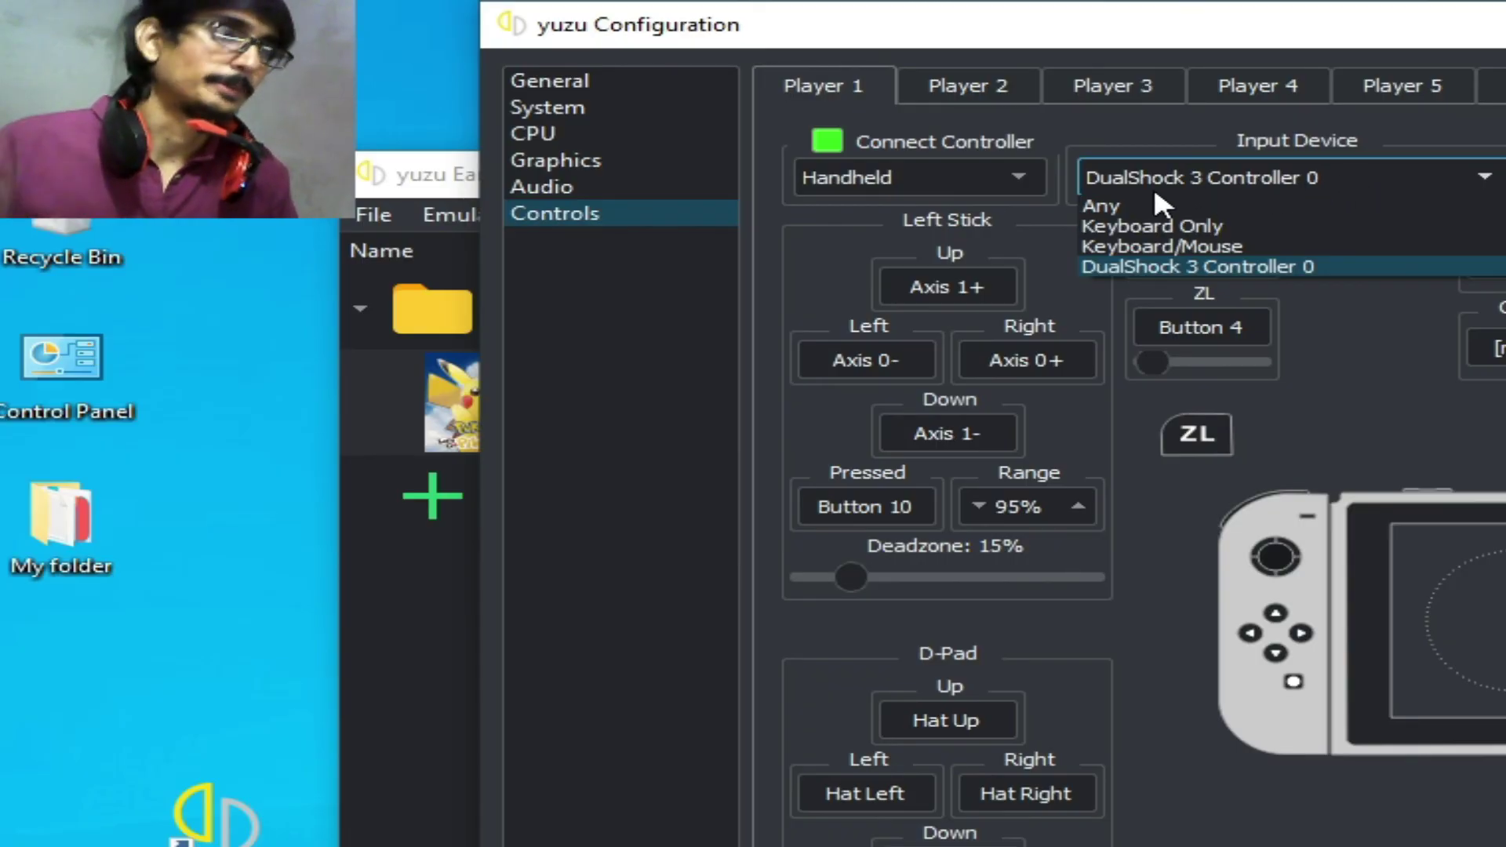
click(1185, 247)
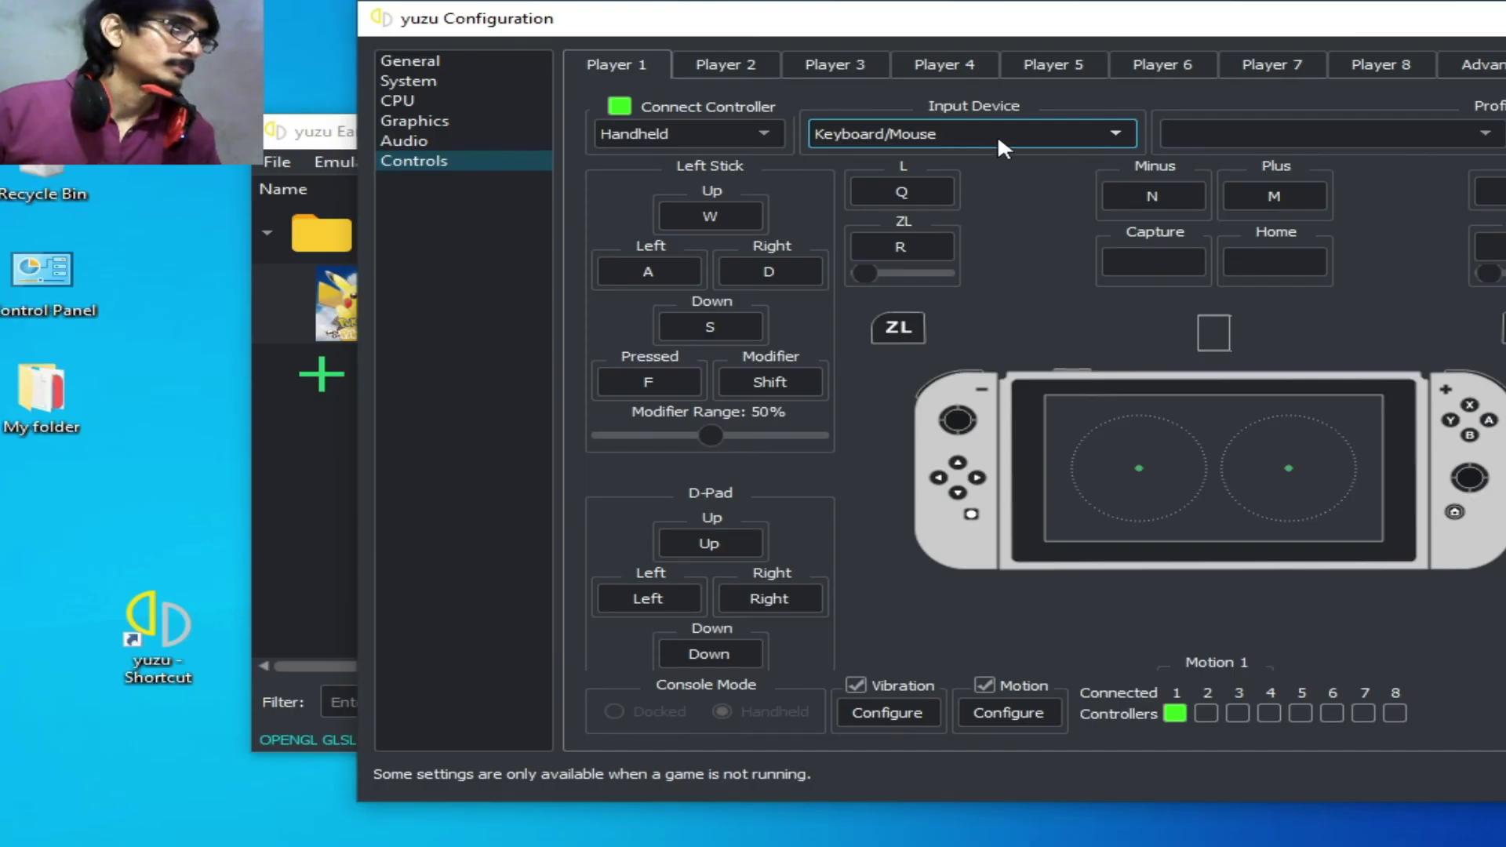
click(1002, 146)
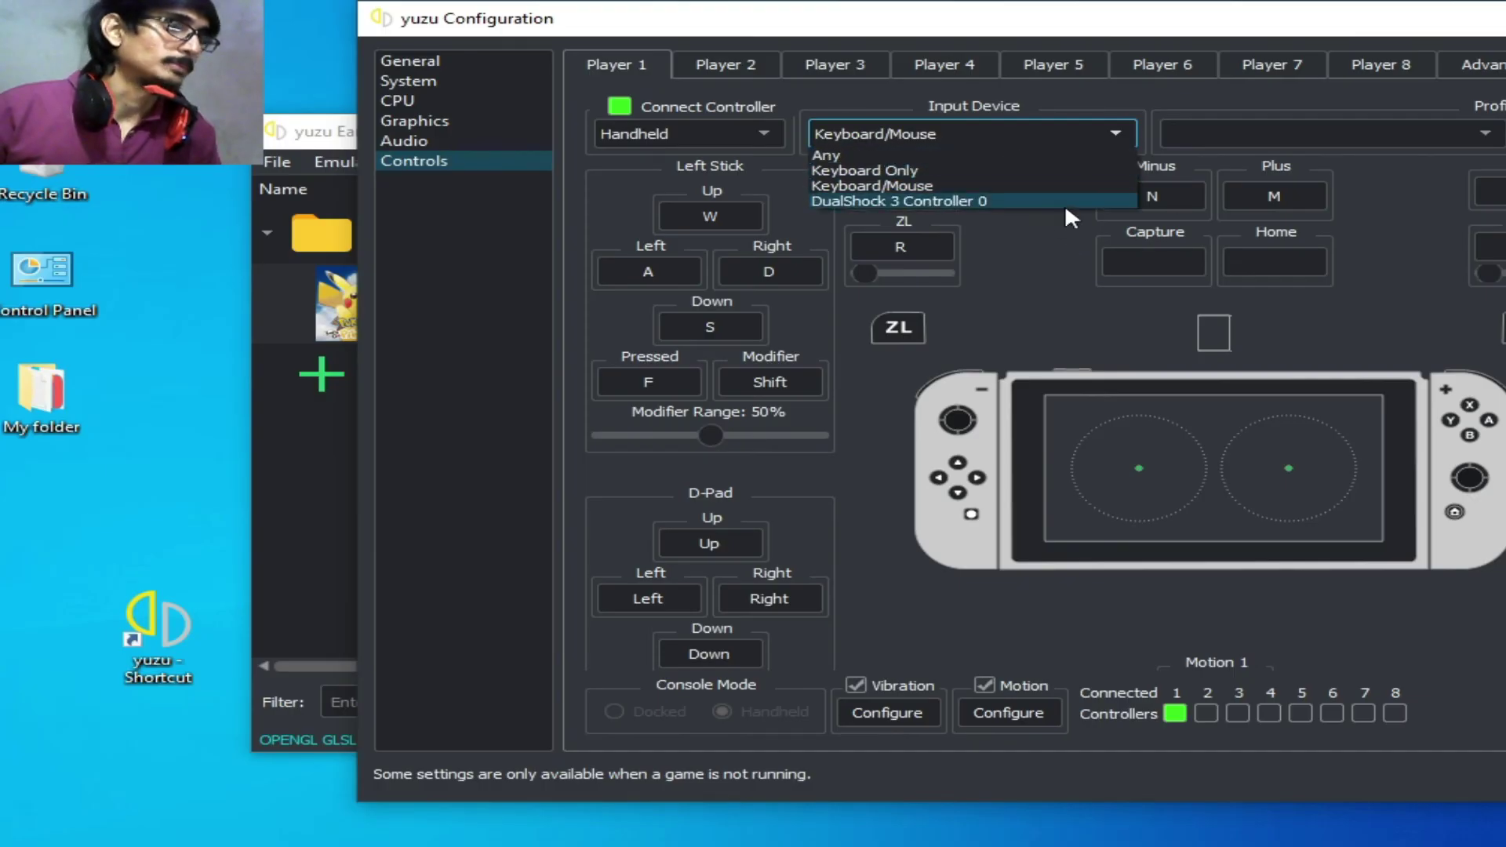
click(897, 203)
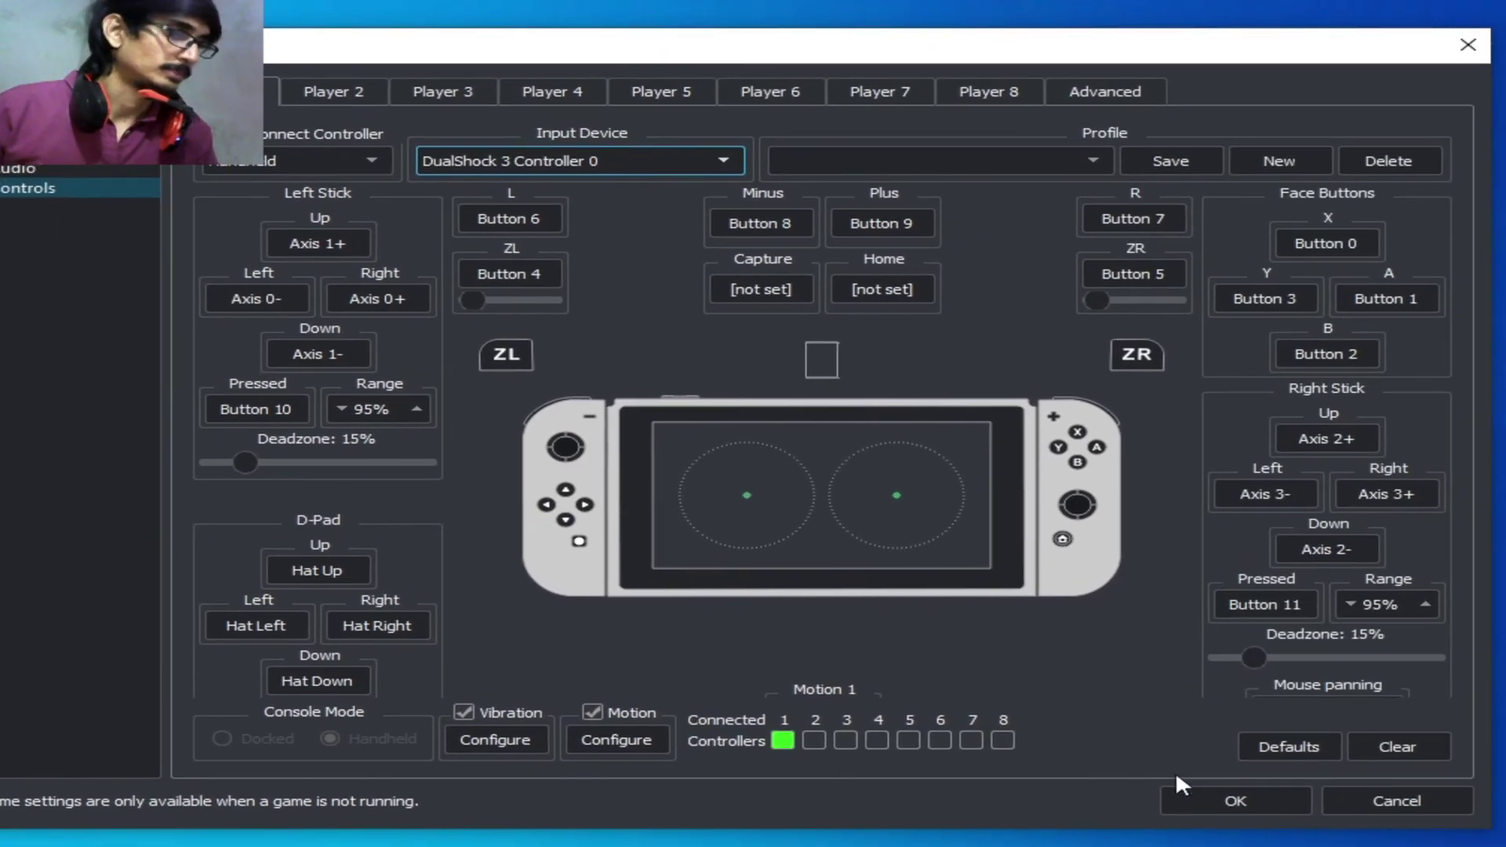
click(1220, 793)
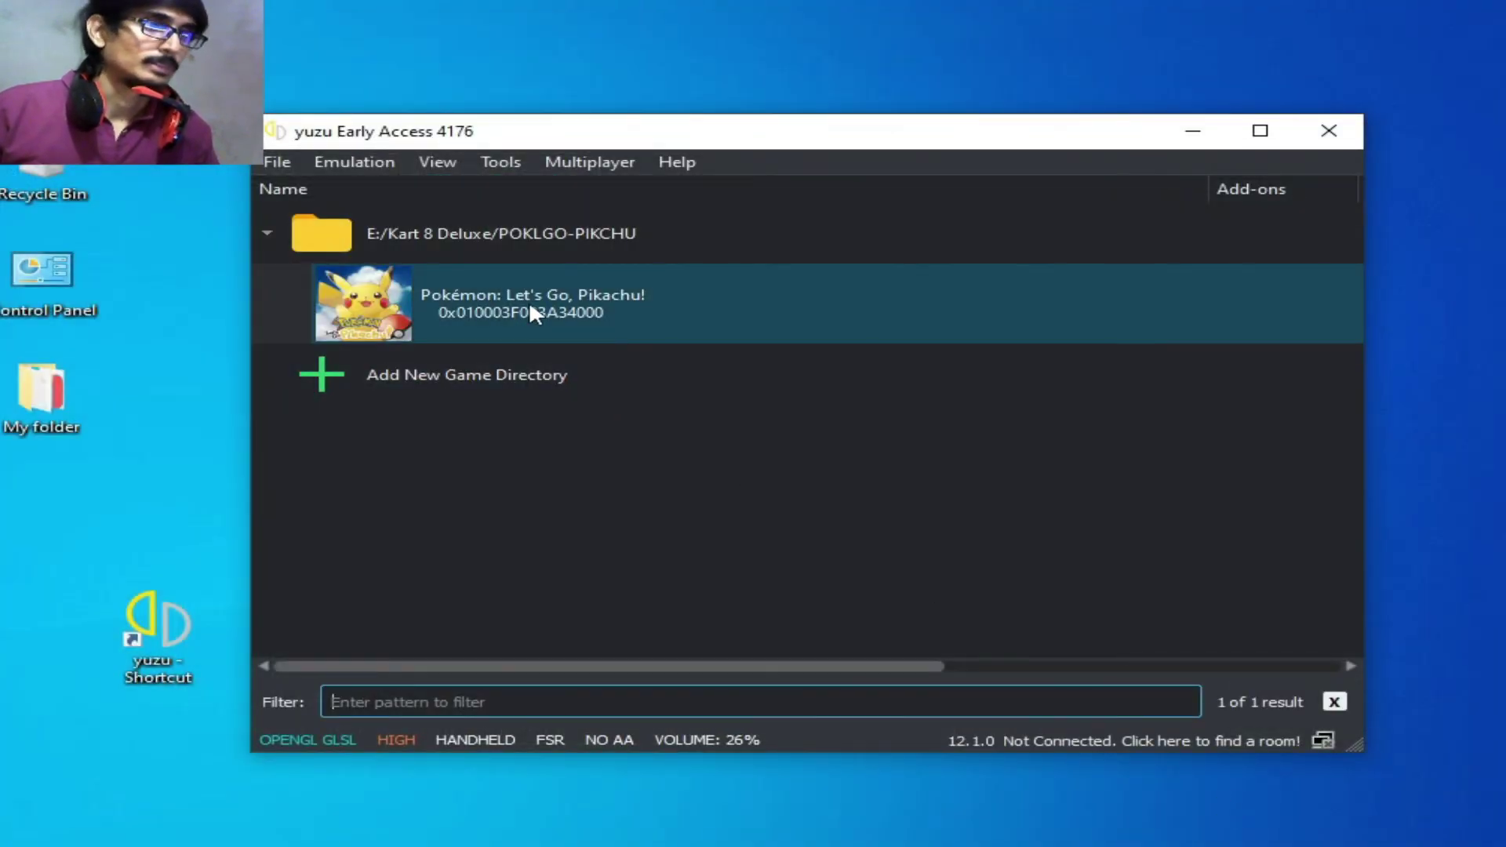
Relaunch Pokémon: Let's Go, Pikachu! in yuzu and select and confirm the handheld controller
double_click(530, 308)
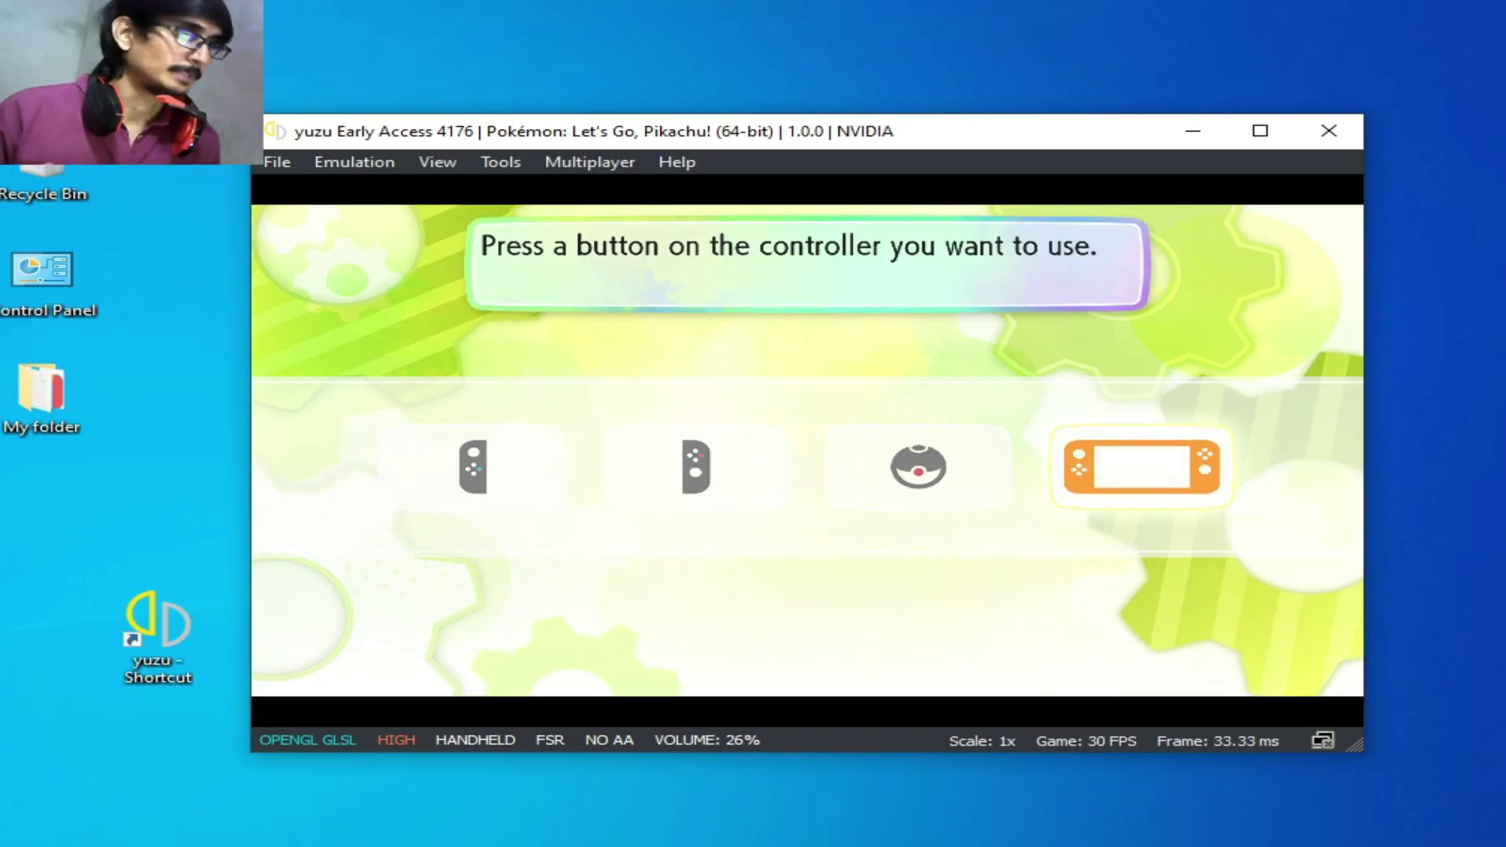
key(c)
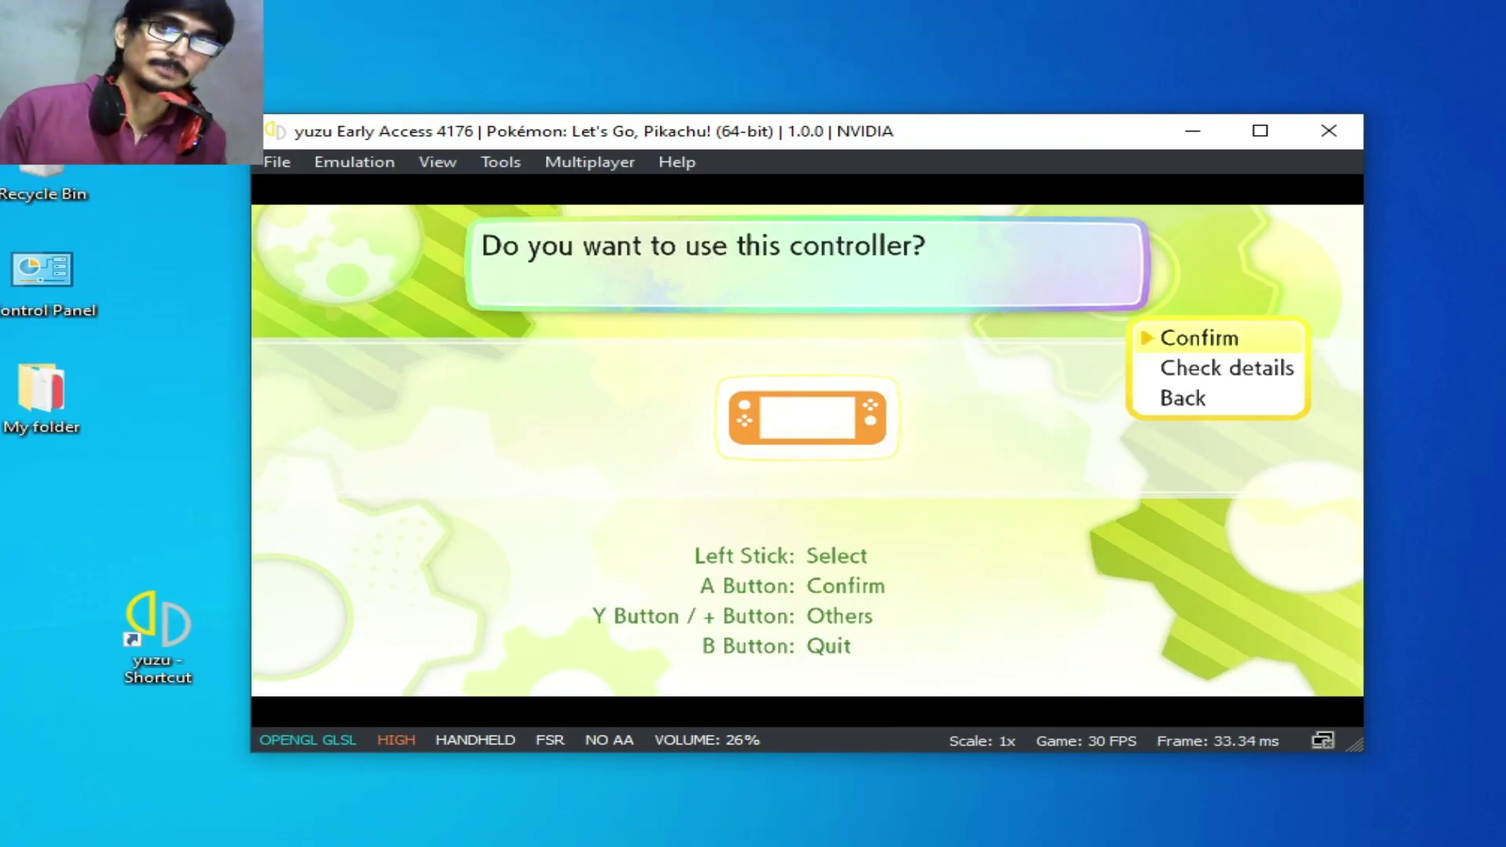
key(c)
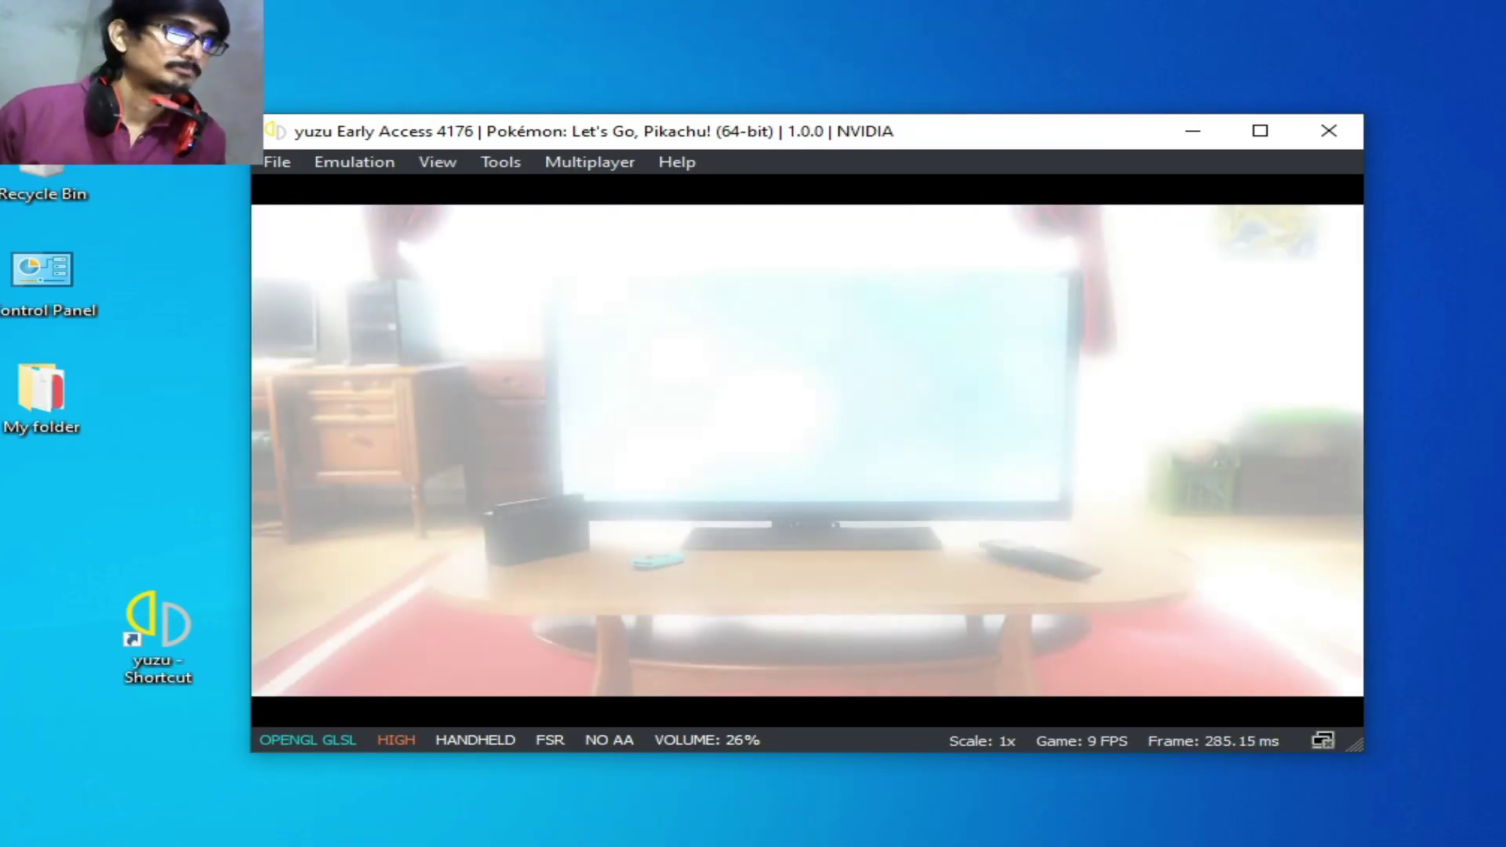